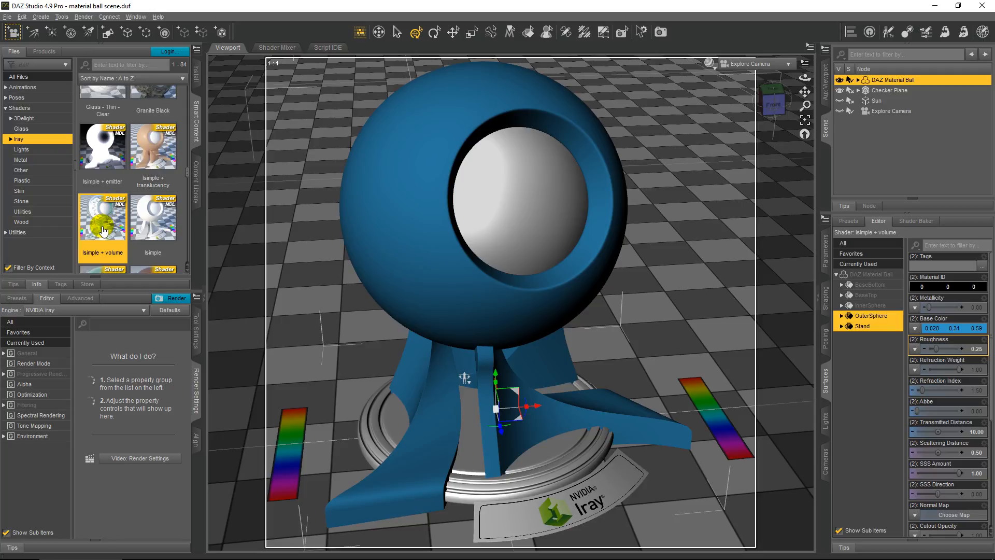
- Apply the Isimple + translucency shader to the selected OuterSphere and Stand surfaces of the material ball
double_click(157, 149)
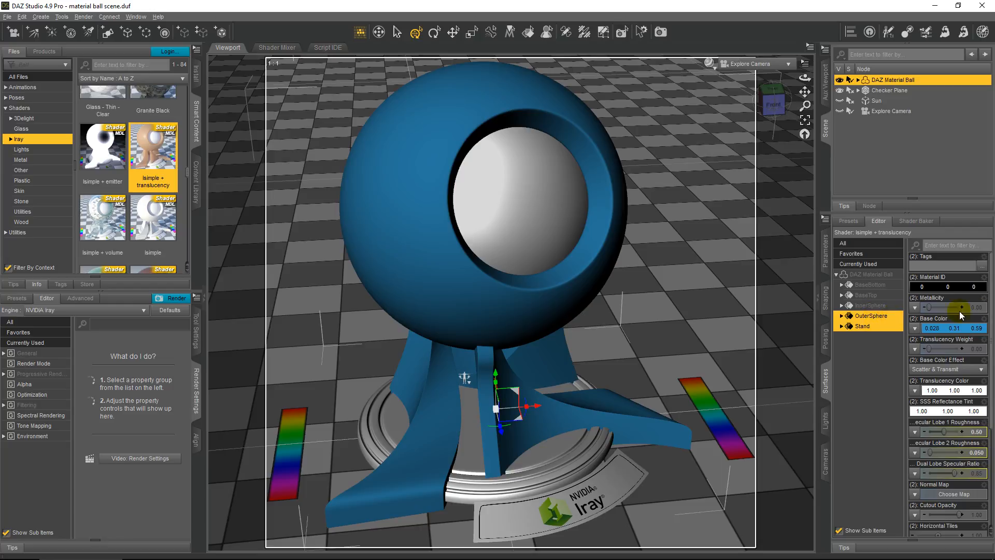
drag(992, 313, 993, 339)
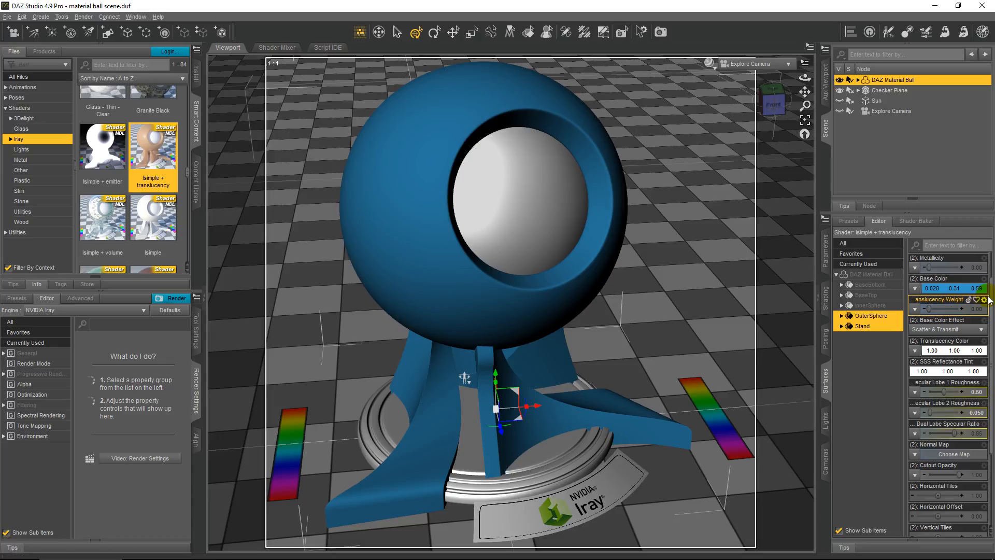
scroll(991, 295, up, 1)
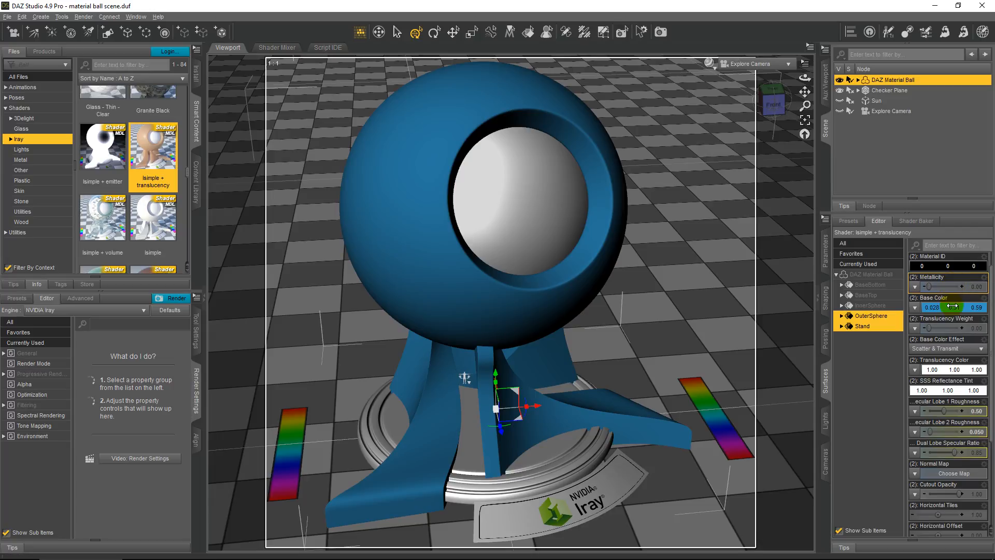
- Set the Translucency Weight to 0.5 and keep the Base Color Effect at Scatter & Transmit
click(977, 330)
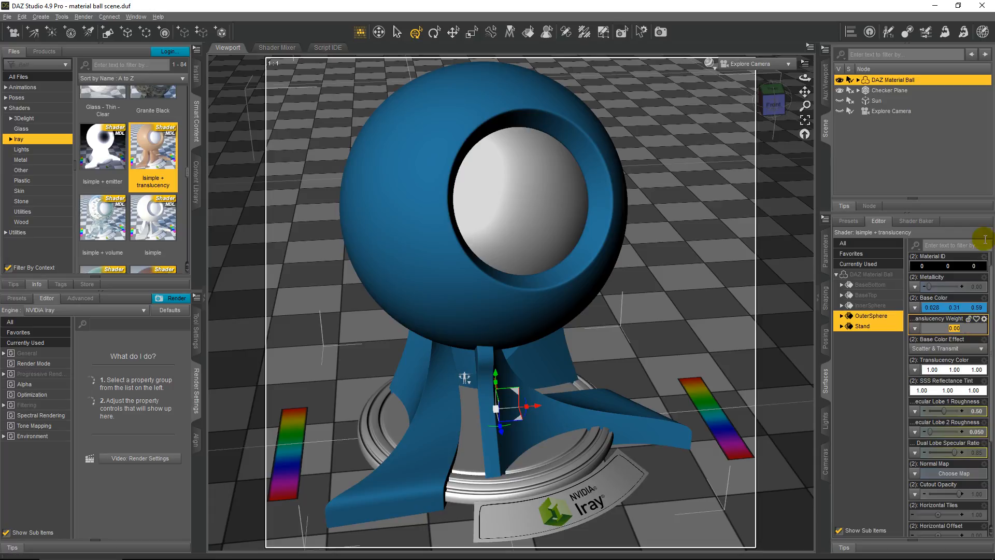
key(BackSpace)
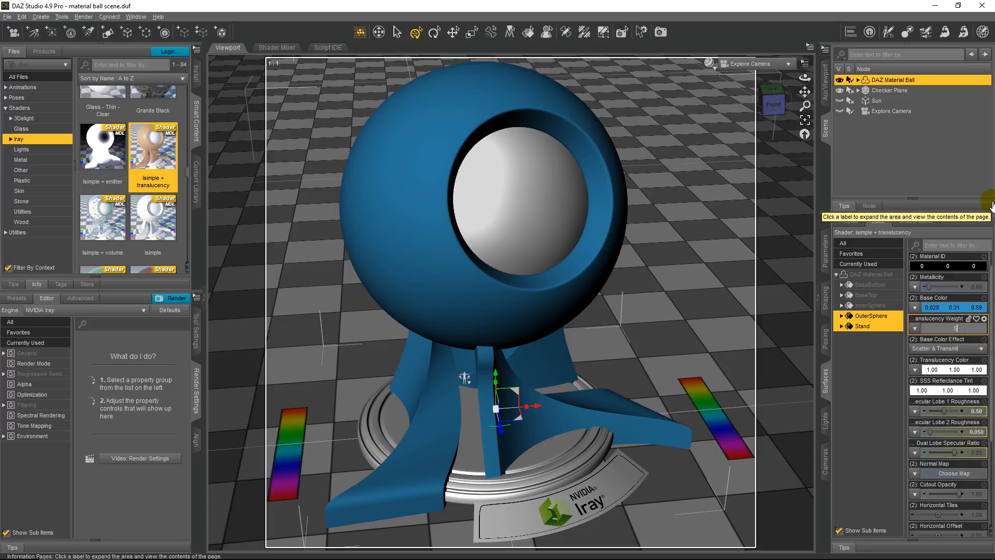
text(.5)
key(Return)
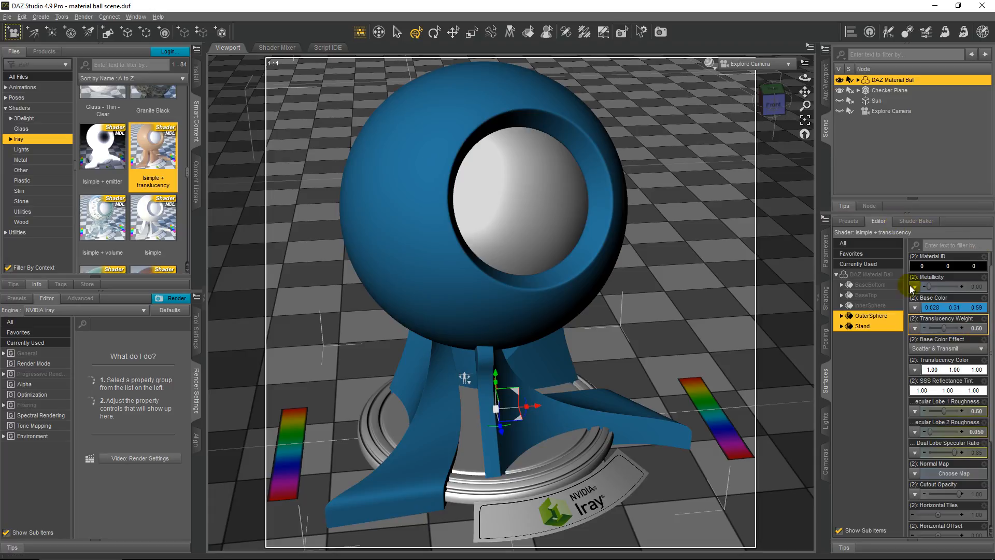
click(958, 350)
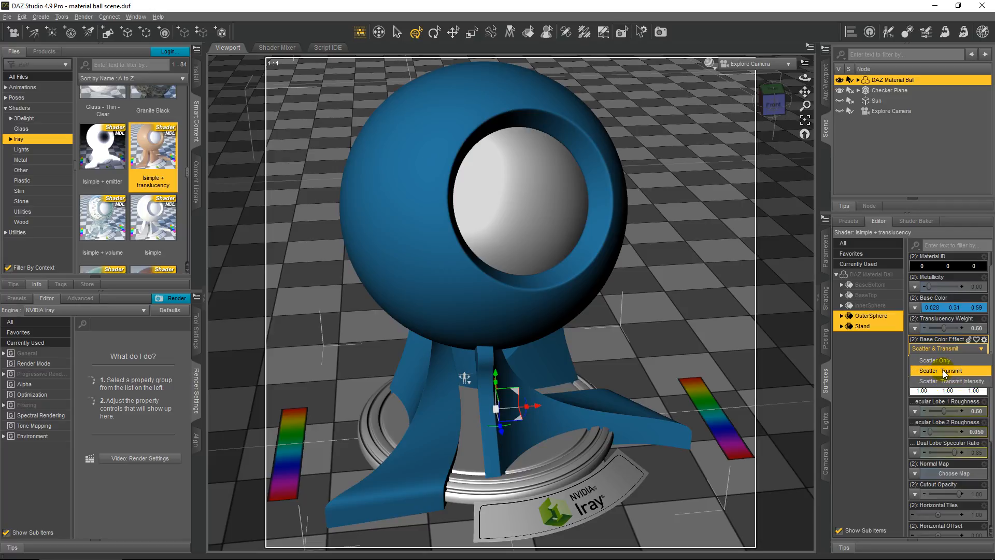
click(942, 371)
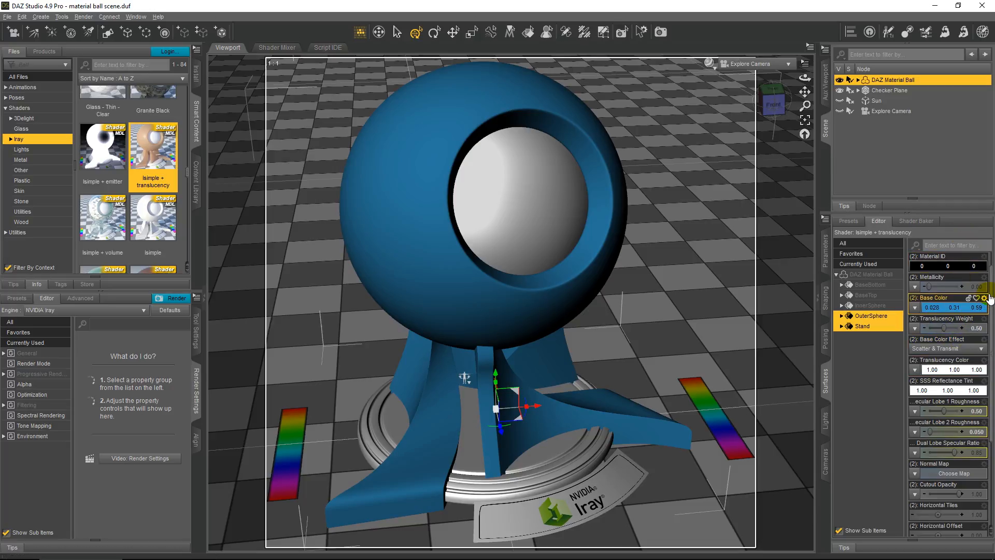
- Set the Translucency Color to a muted red with hue 0, saturation 80 and value 128
drag(991, 300, 994, 326)
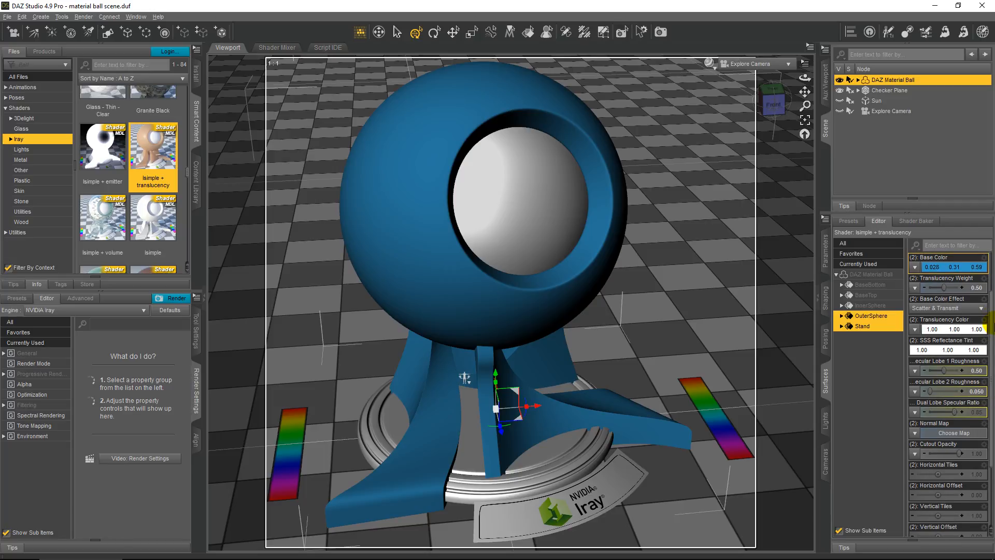
click(944, 332)
click(554, 341)
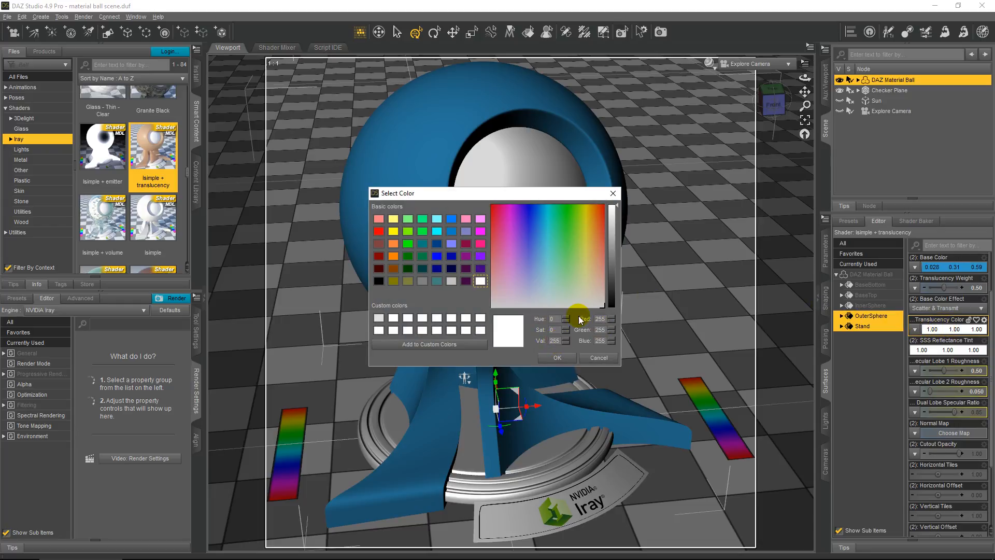
drag(560, 340, 545, 347)
text(128)
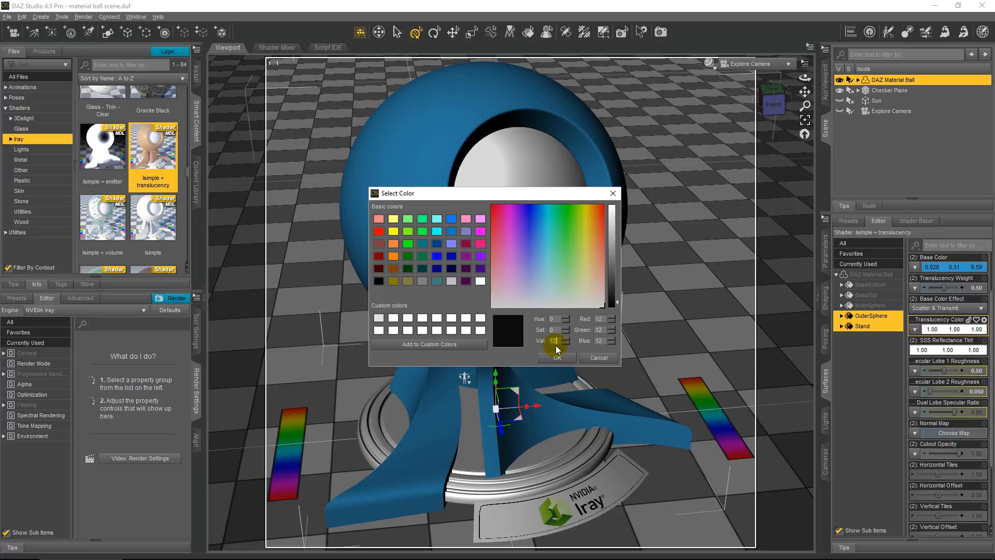
click(555, 329)
drag(554, 329, 536, 333)
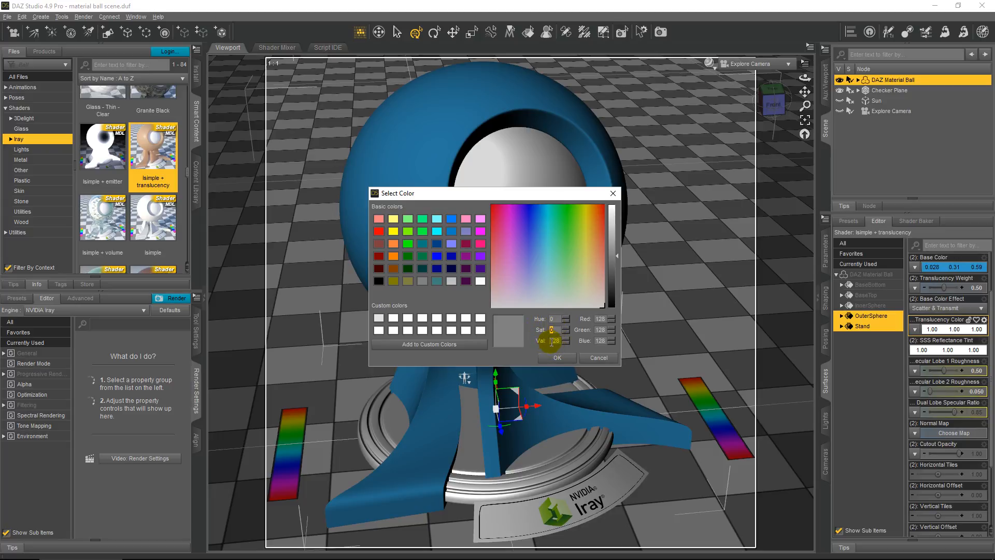
text(80)
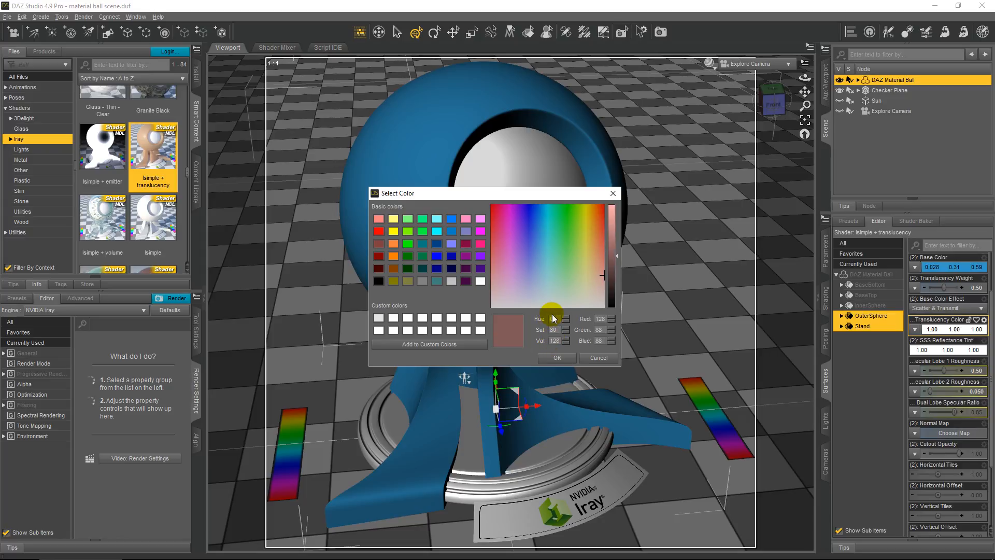
click(565, 358)
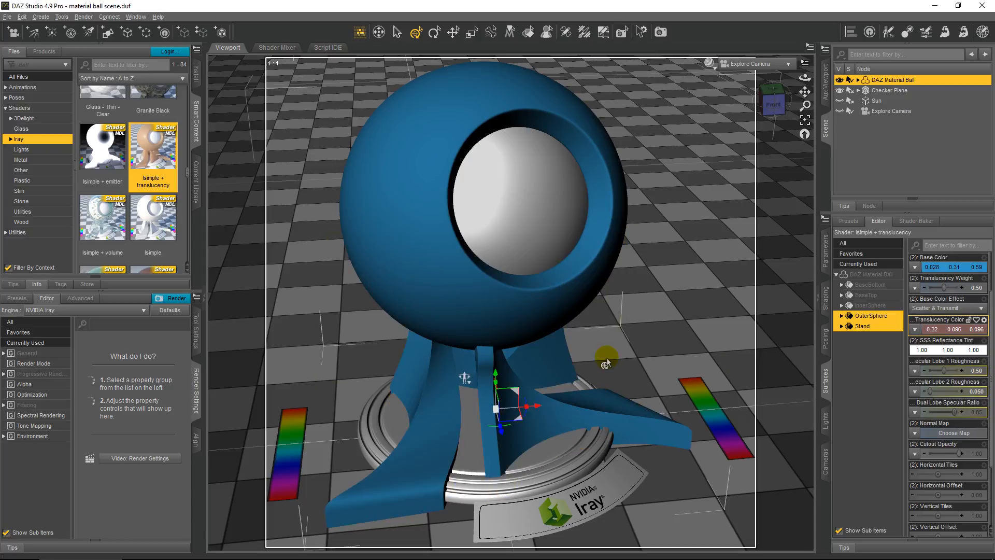
click(943, 331)
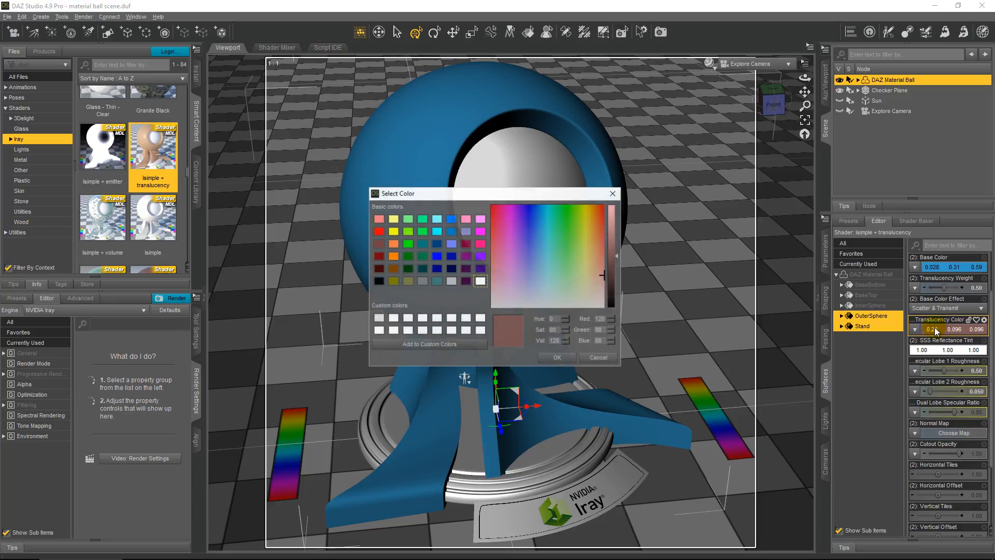
click(601, 358)
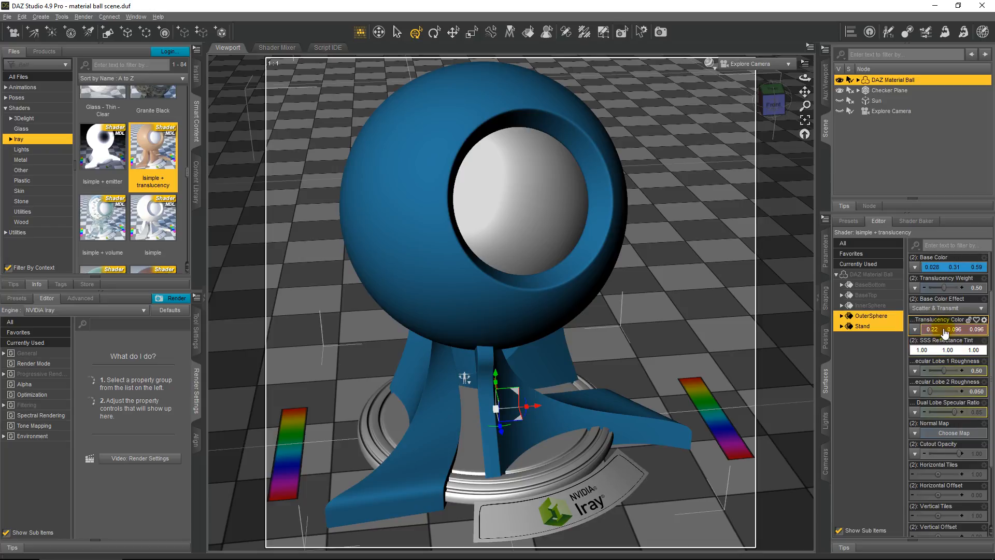
- Change the Base Color to the dark red basic color with RGB 64, 0, 0
scroll(946, 259, up, 1)
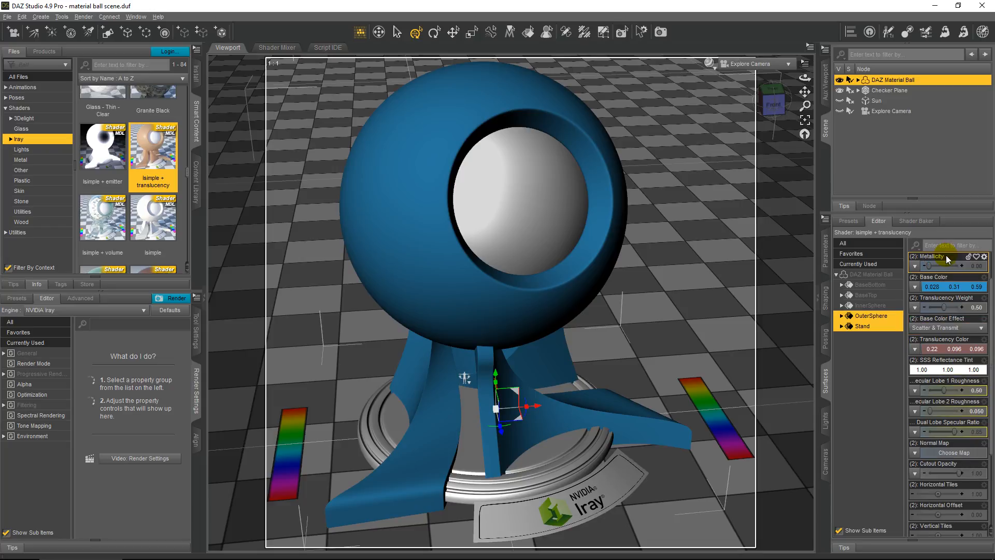
click(945, 286)
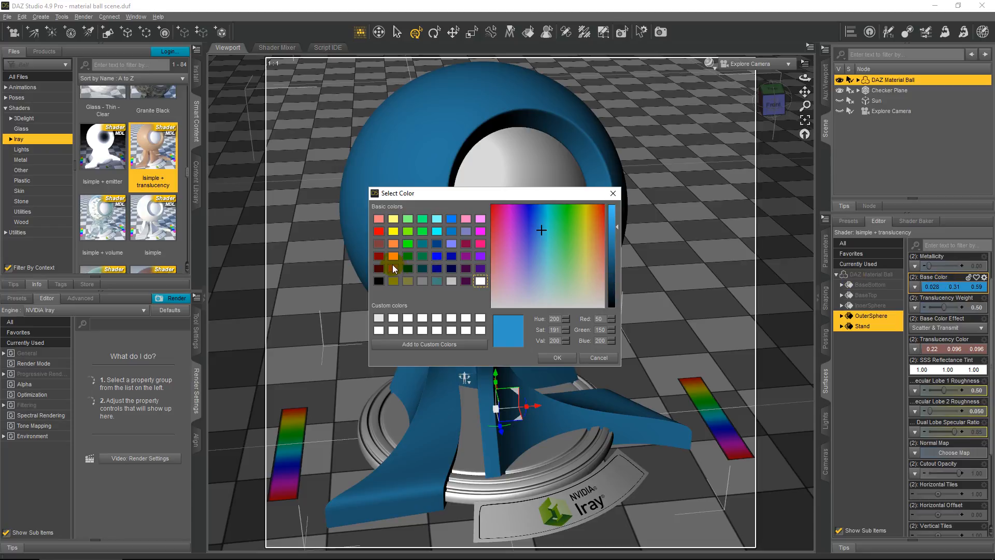
click(379, 267)
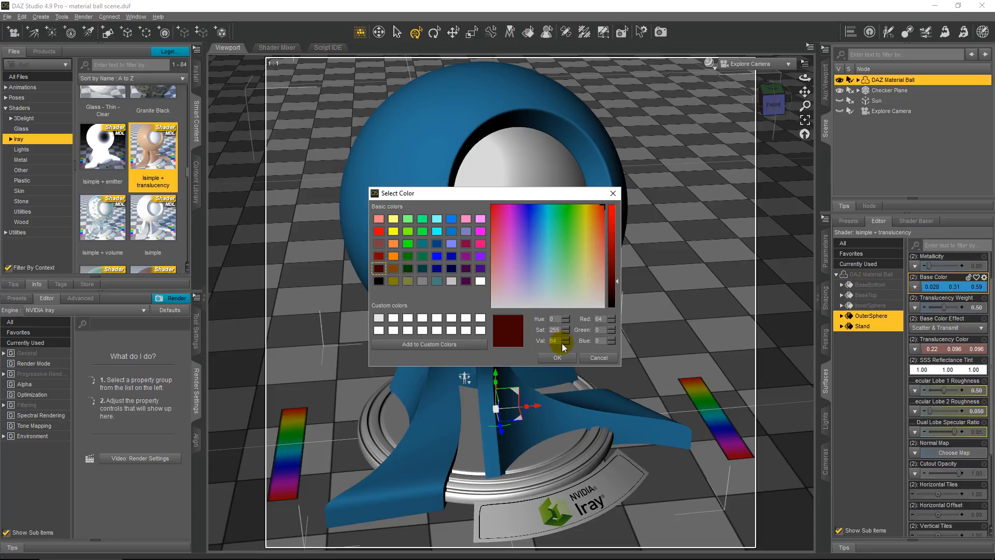
click(557, 358)
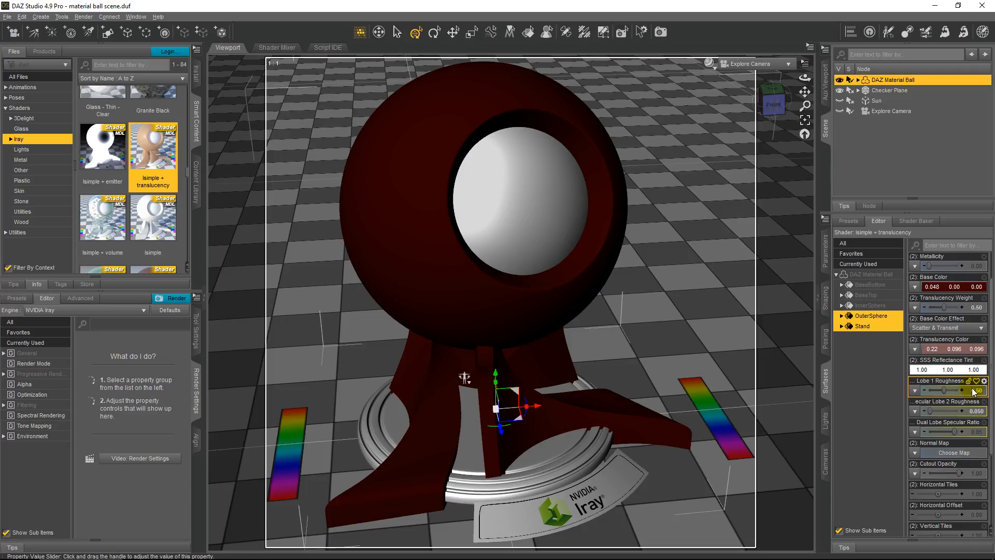
- Render the material ball, stop the render early and move its window aside for comparison
mouse_move(975, 393)
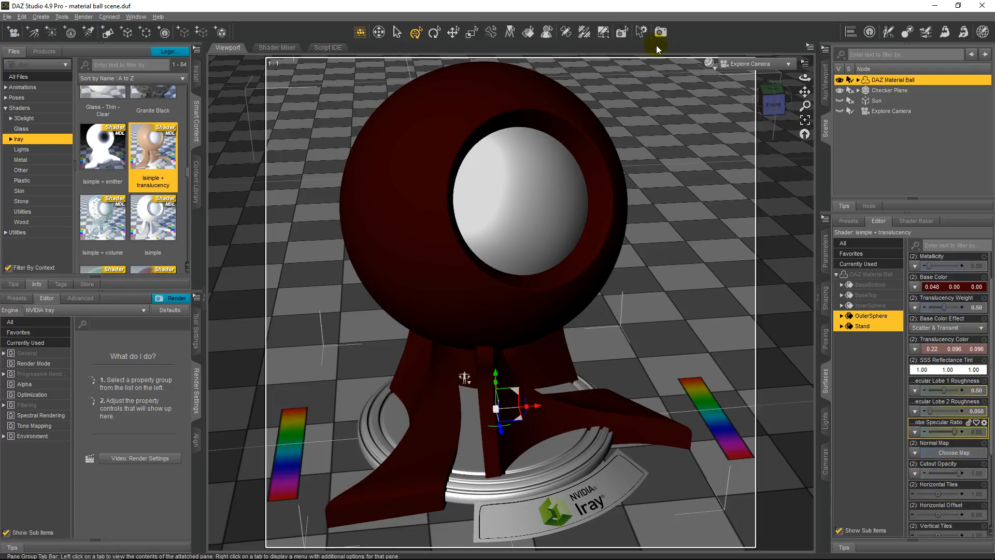
click(661, 33)
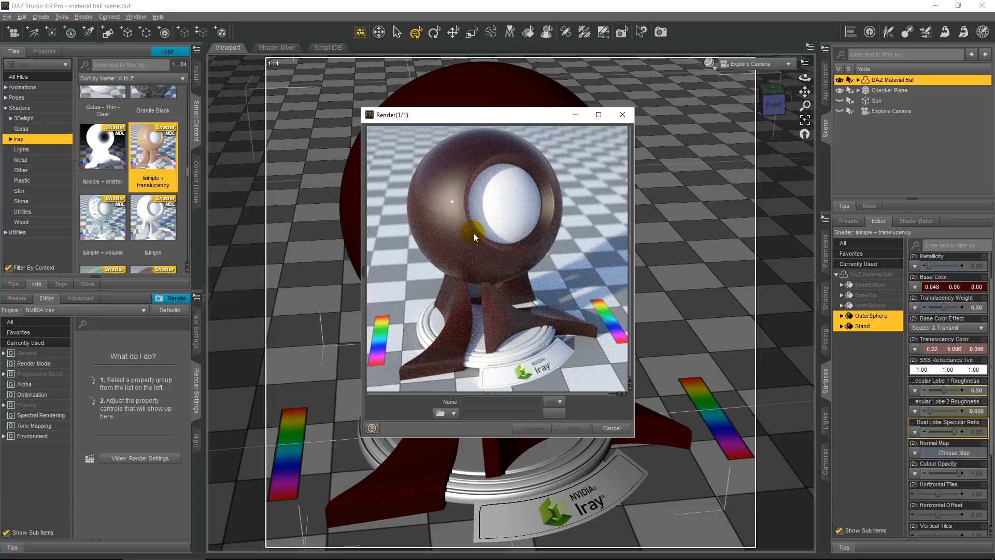
click(612, 429)
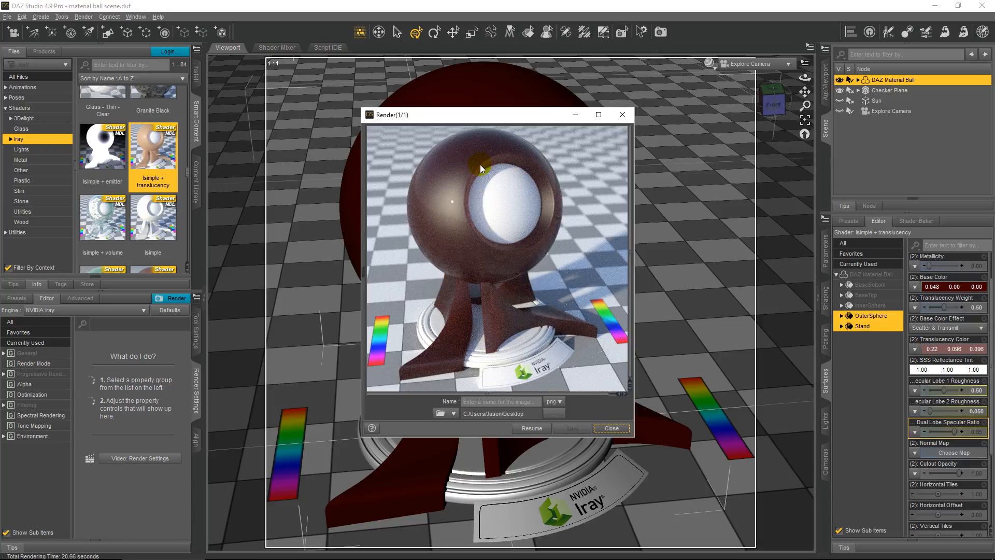
drag(490, 120, 169, 116)
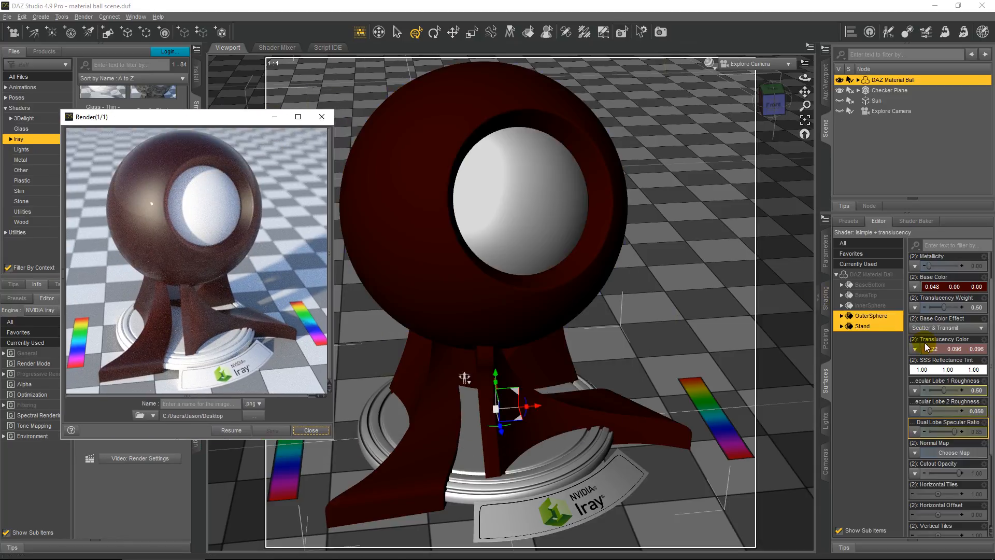
- Shift the Translucency Color to a brownish orange of about 0.22, 0.14, 0.034
click(942, 348)
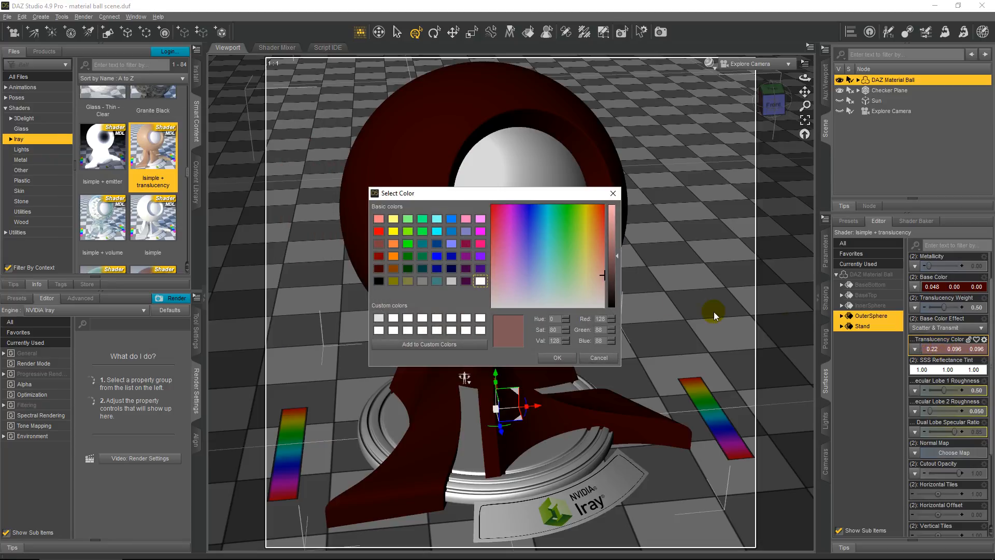
drag(602, 272, 592, 248)
click(557, 358)
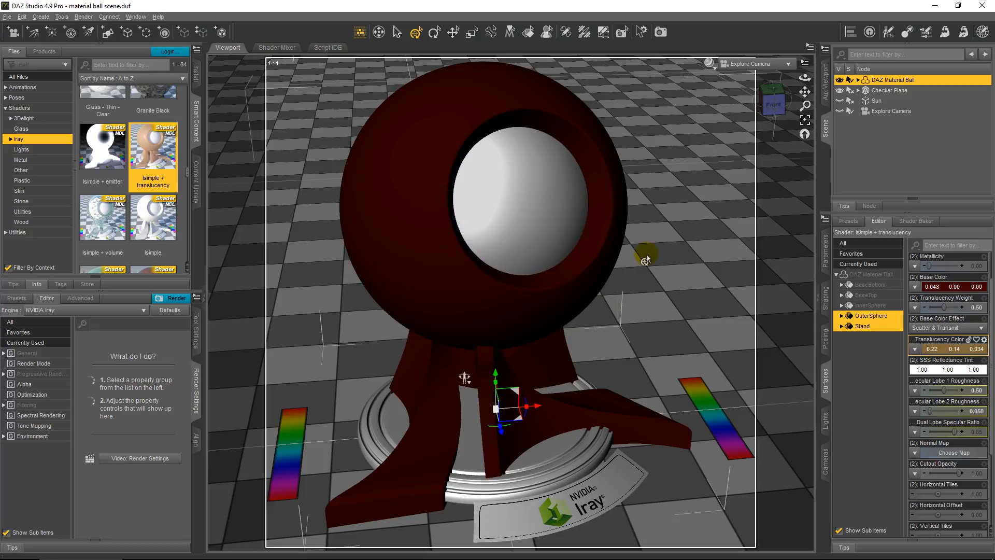
- Render the ball with the new translucency color, compare it beside the earlier render, and close both render windows
click(660, 32)
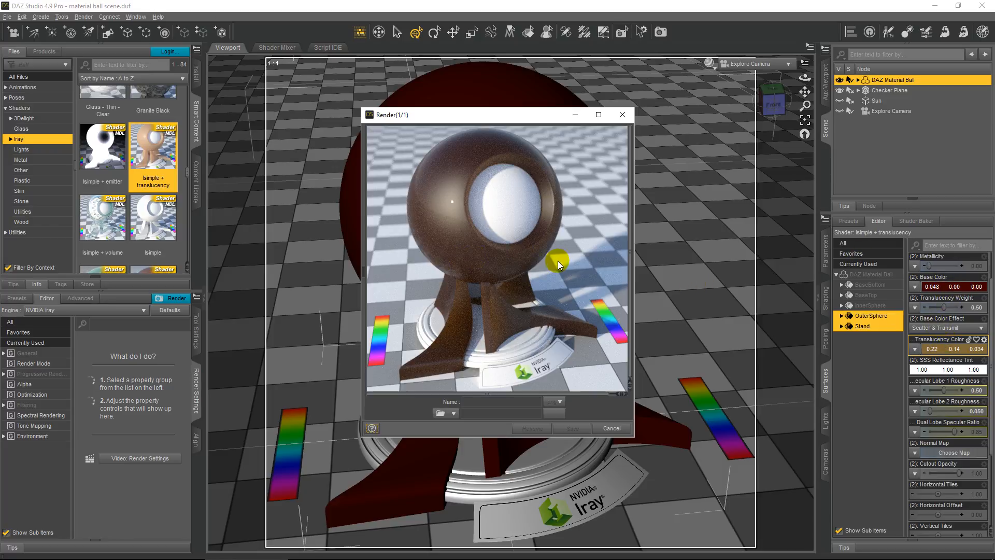
click(613, 429)
click(474, 287)
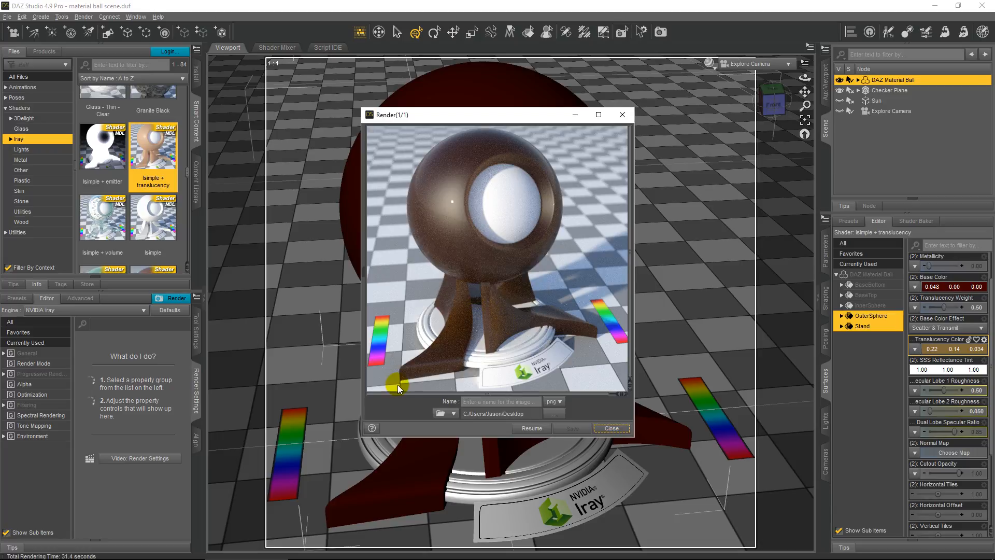
click(185, 554)
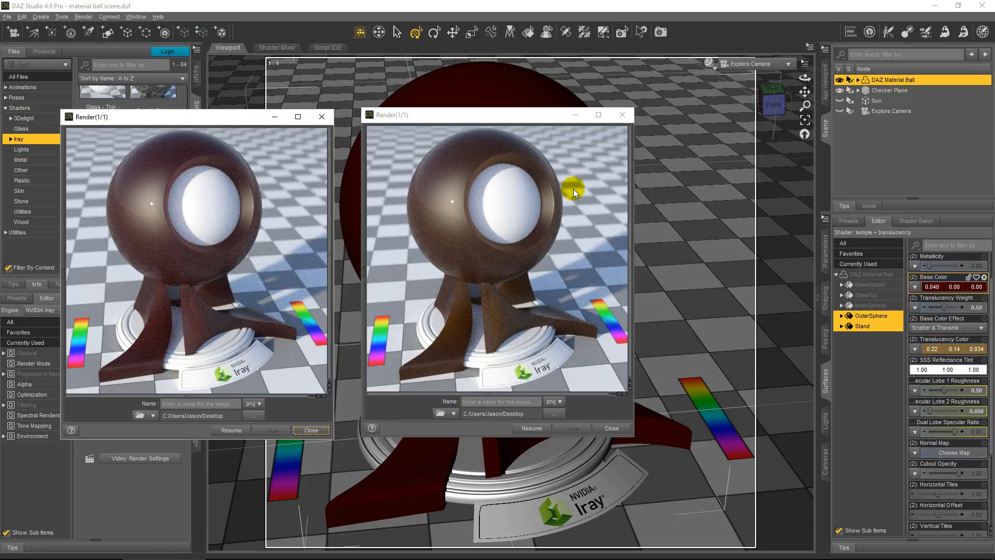
click(623, 115)
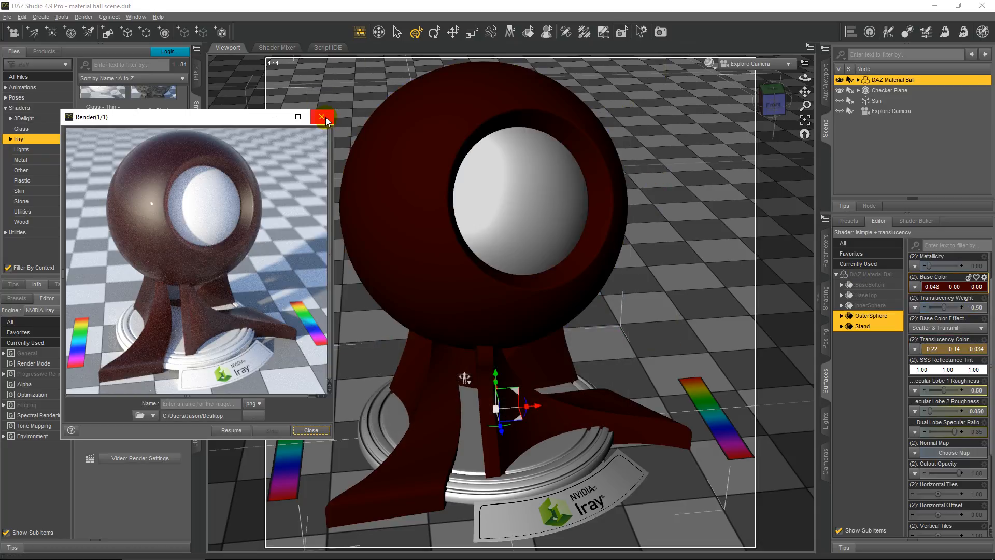
click(322, 117)
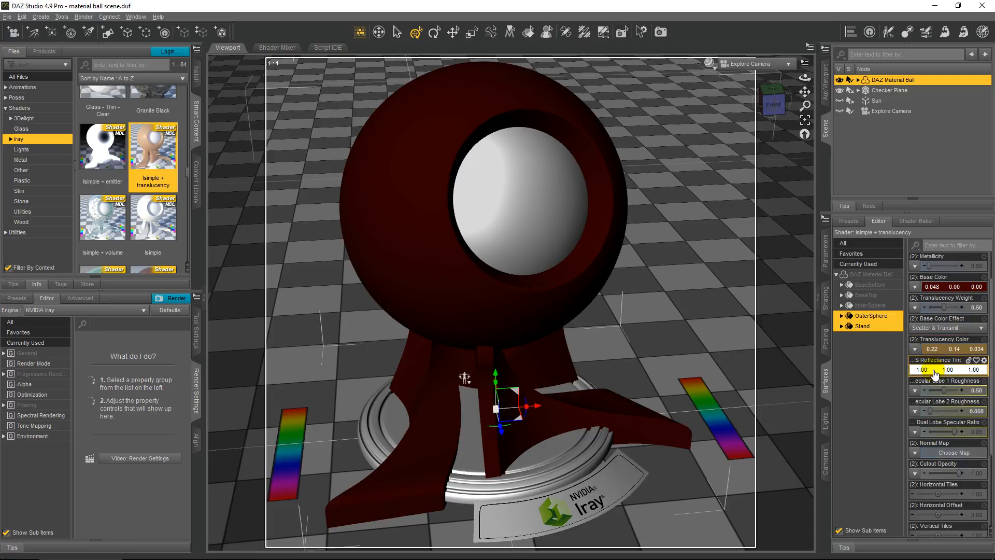
- Change the SSS Reflectance Tint to a very pale blue with hue 190, saturation 24 and value 255
click(936, 372)
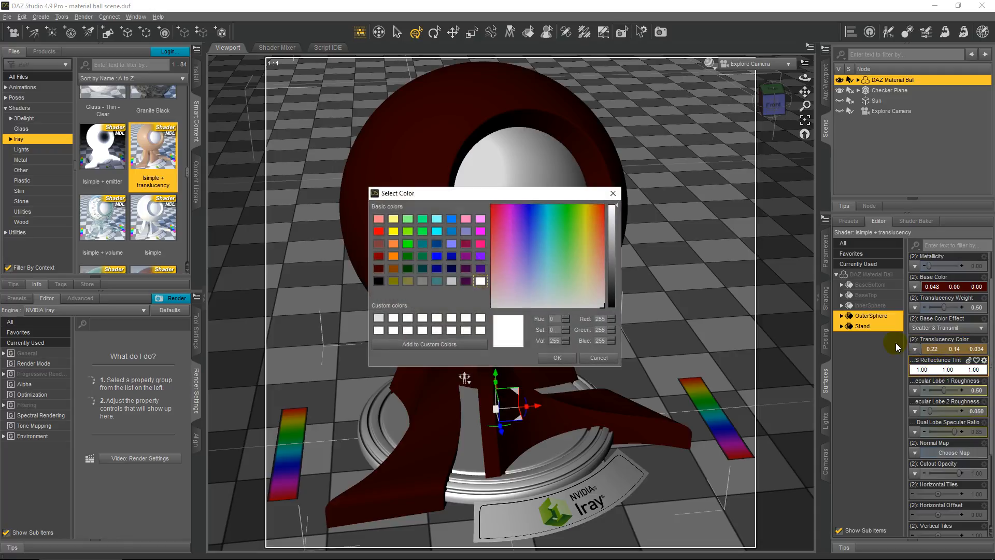
click(555, 329)
text(20)
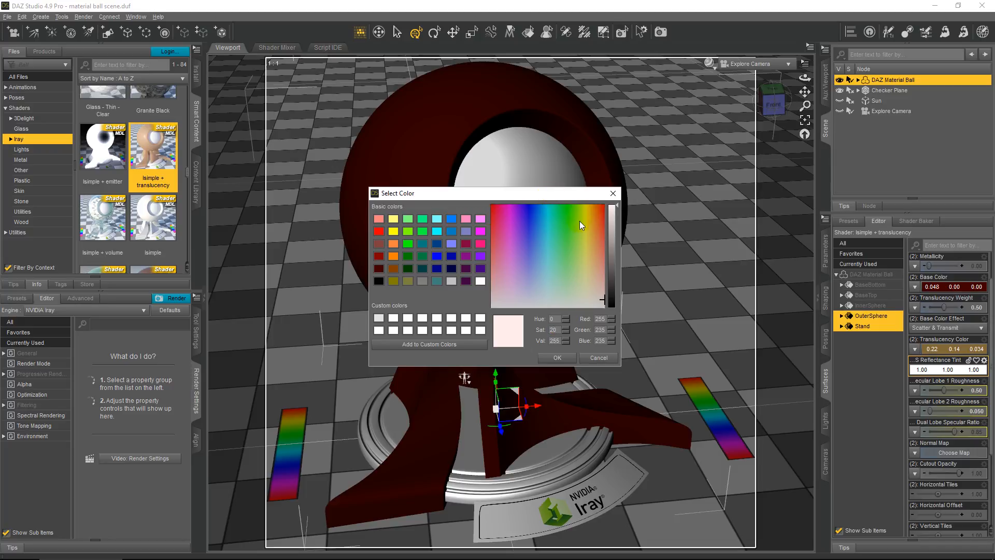
click(580, 298)
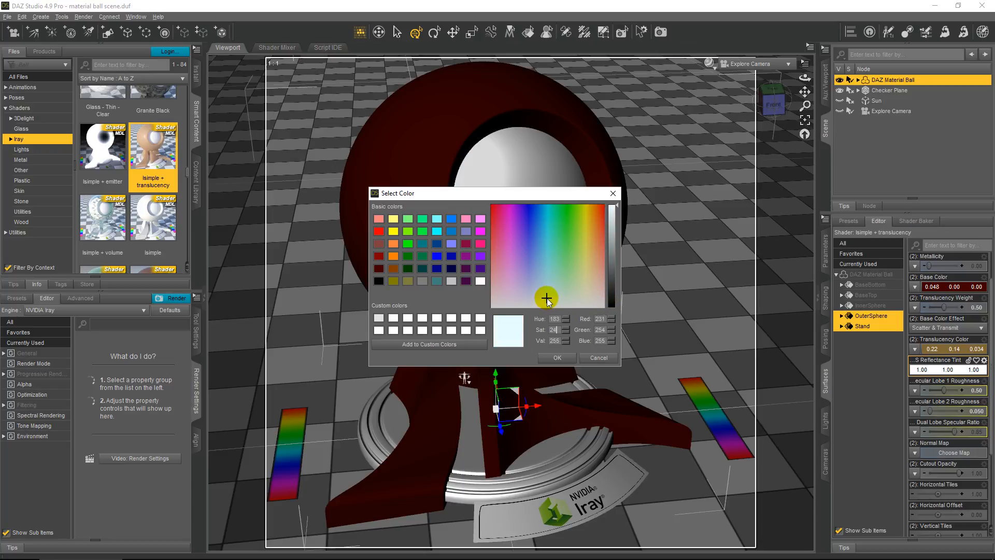
drag(547, 297, 543, 298)
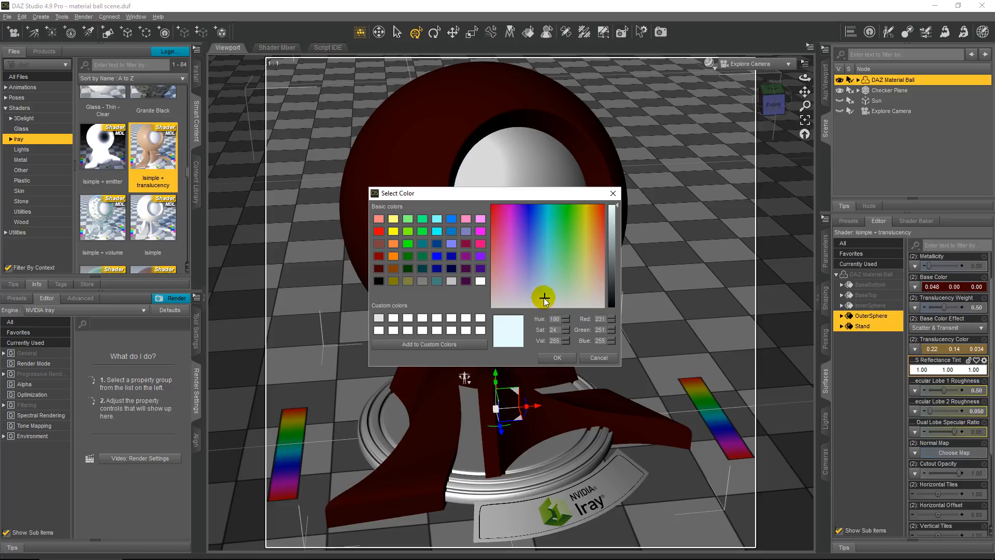
click(557, 358)
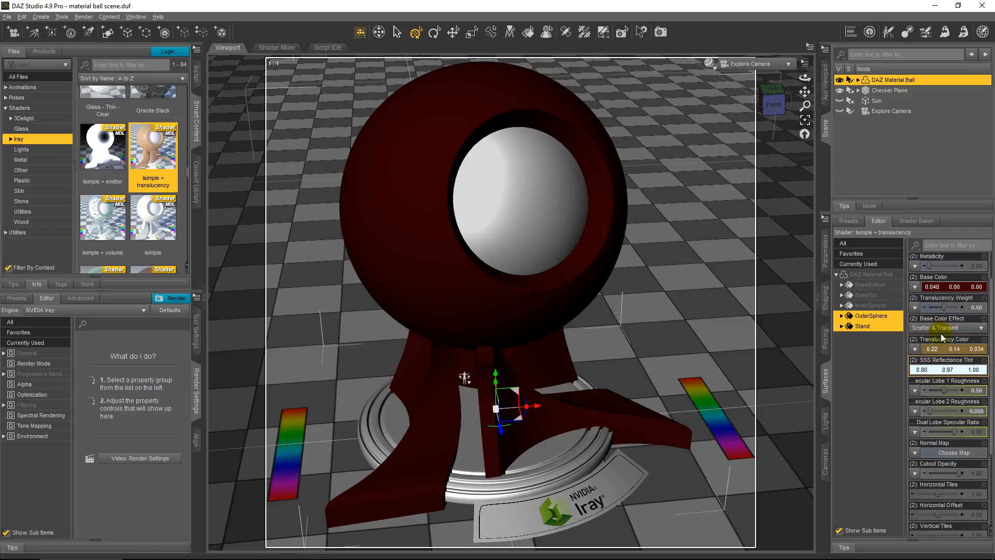
- Render the ball with the pale blue tint, stop the render early and move its window aside for comparison
click(660, 34)
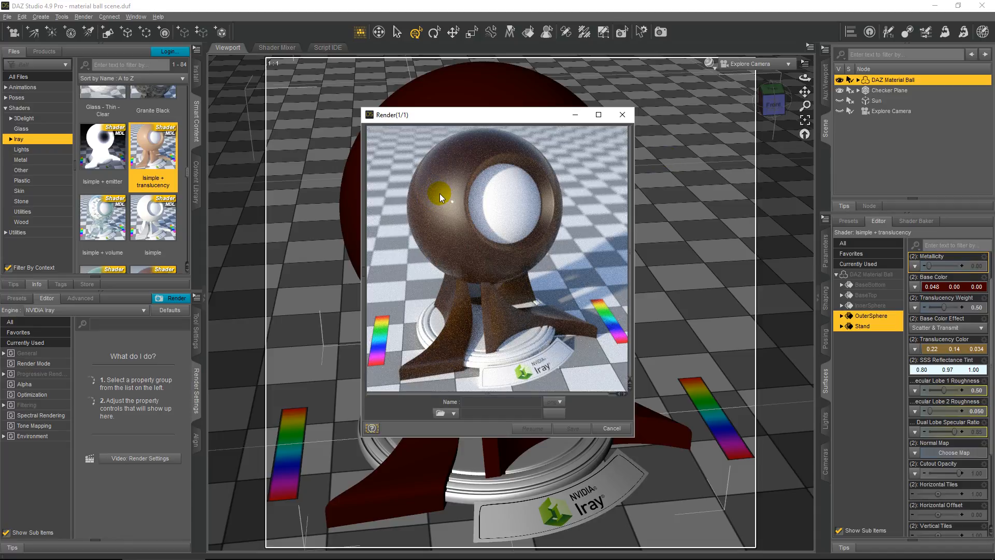
click(610, 428)
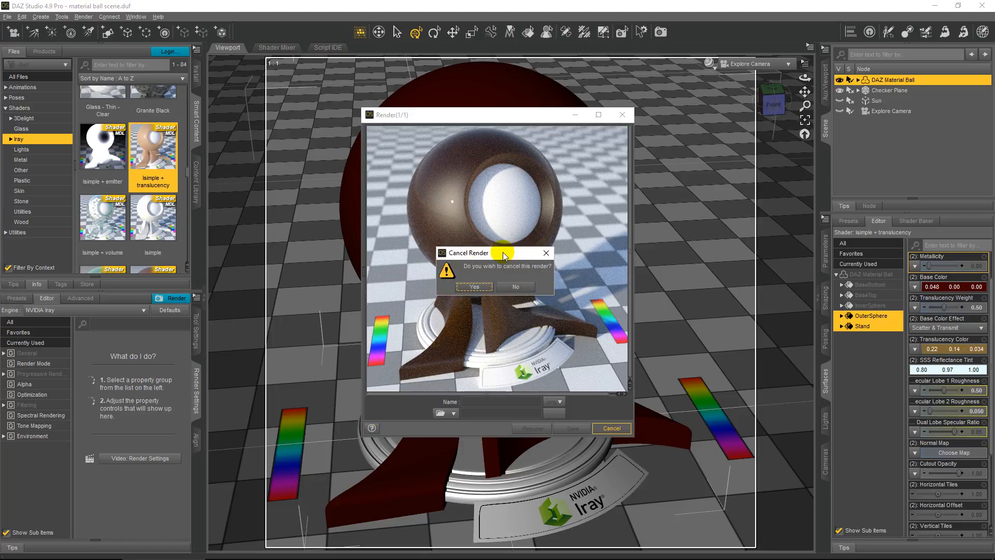
drag(499, 117, 166, 116)
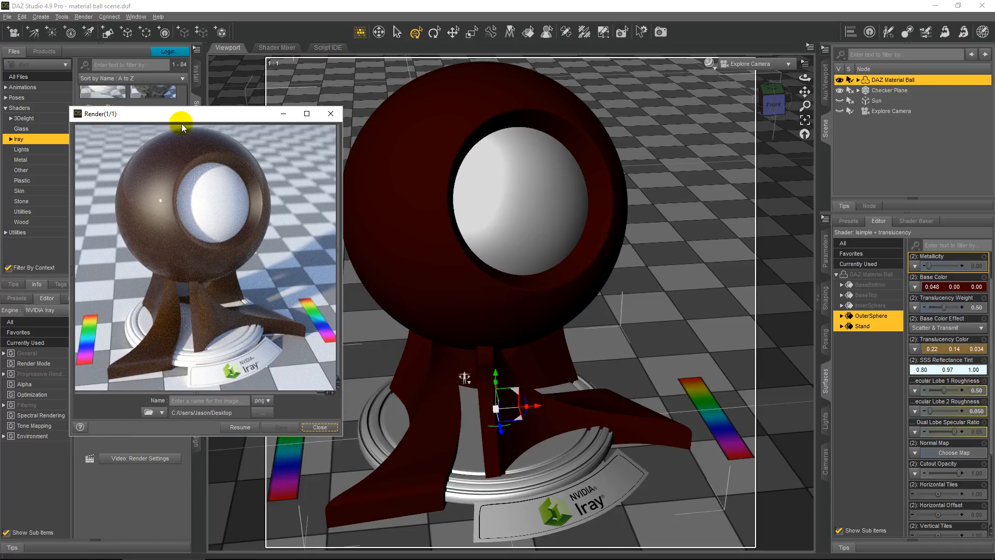
- Strengthen the blue SSS Reflectance Tint by setting its saturation to 80
click(934, 369)
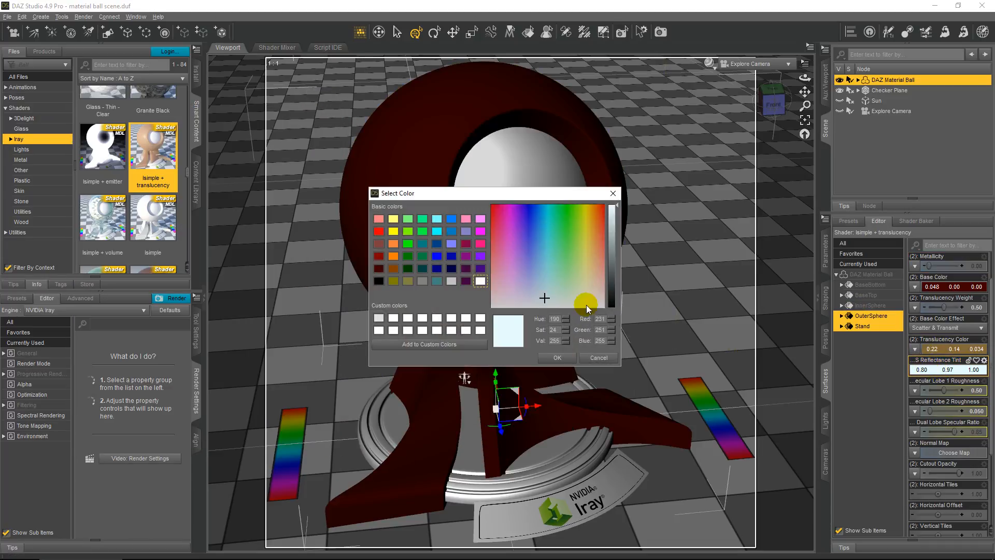
text(80)
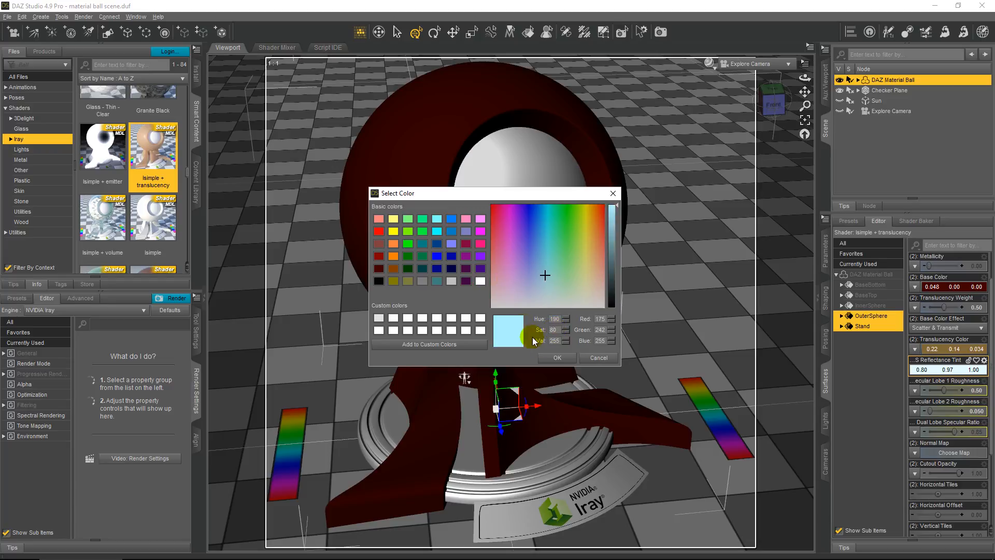
click(554, 358)
- Render the ball with the stronger blue tint, compare it with the earlier render, and keep only the new render set aside
click(661, 32)
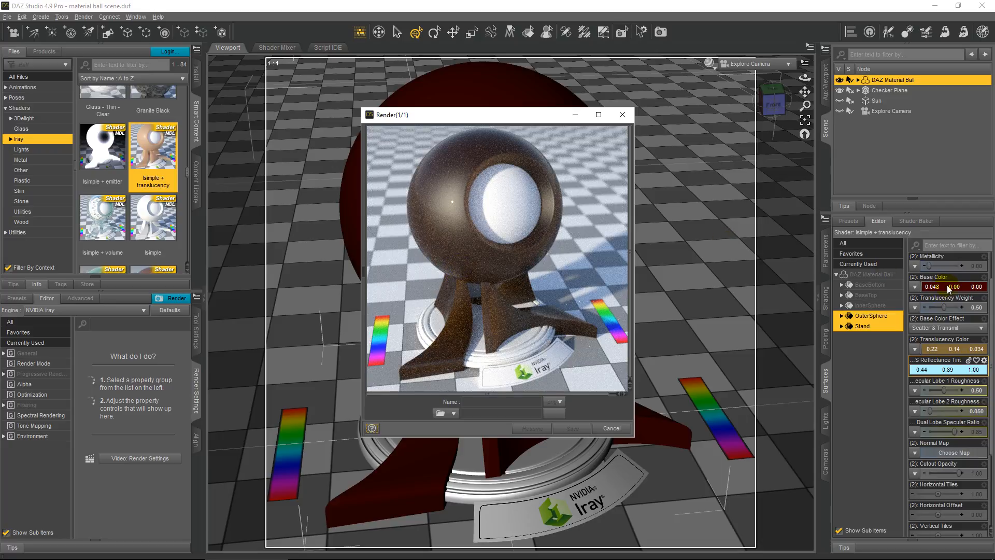
click(609, 429)
click(475, 287)
click(186, 553)
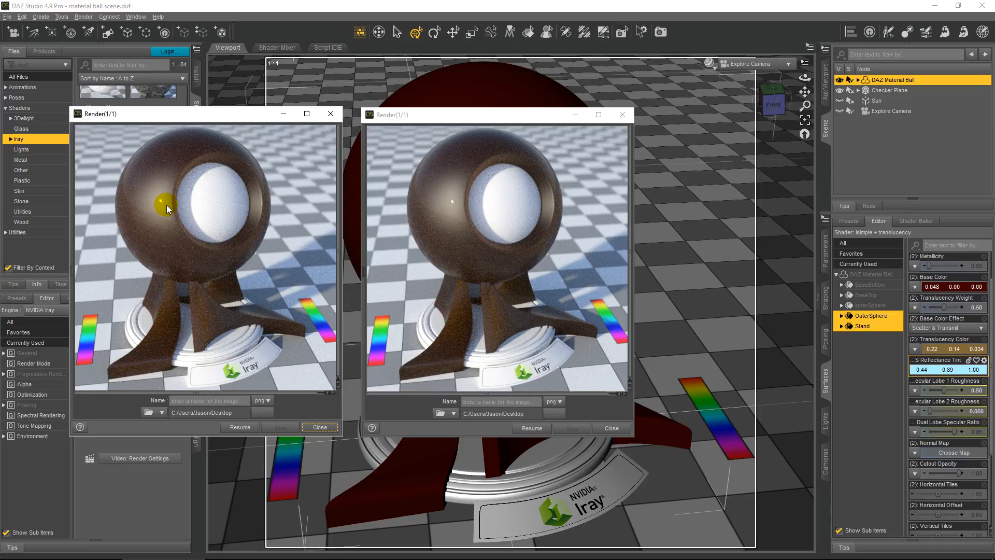
click(331, 114)
drag(437, 118, 164, 127)
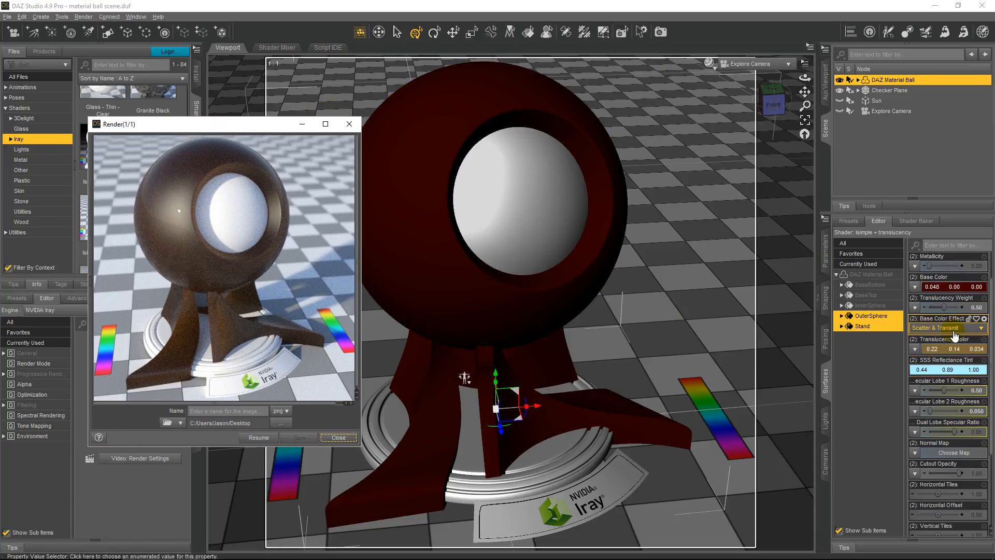
- Set the SSS Reflectance Tint back to the white basic color
click(935, 369)
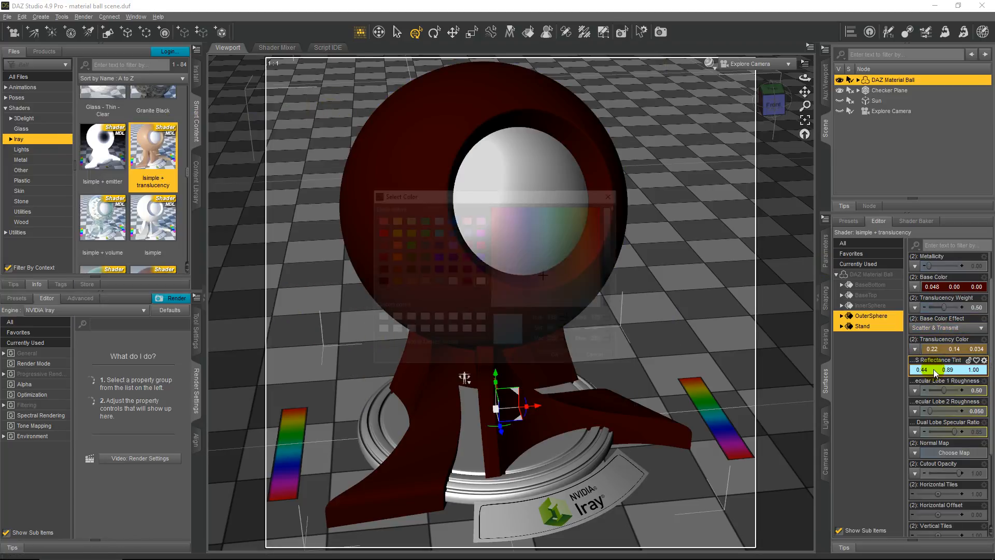
click(480, 280)
click(557, 357)
- Render the ball with the white tint, compare it beside the blue-tinted render, and close both render windows
click(661, 36)
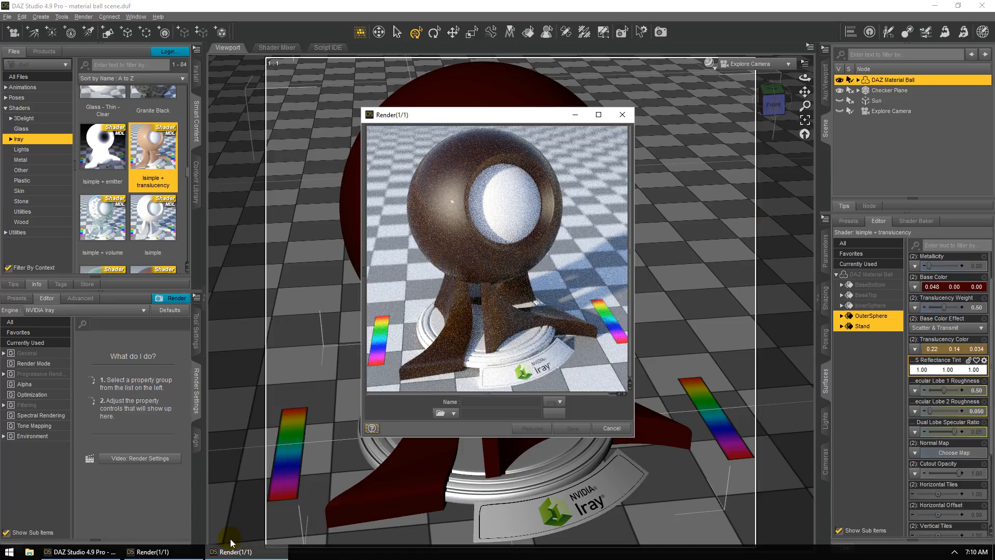
click(190, 552)
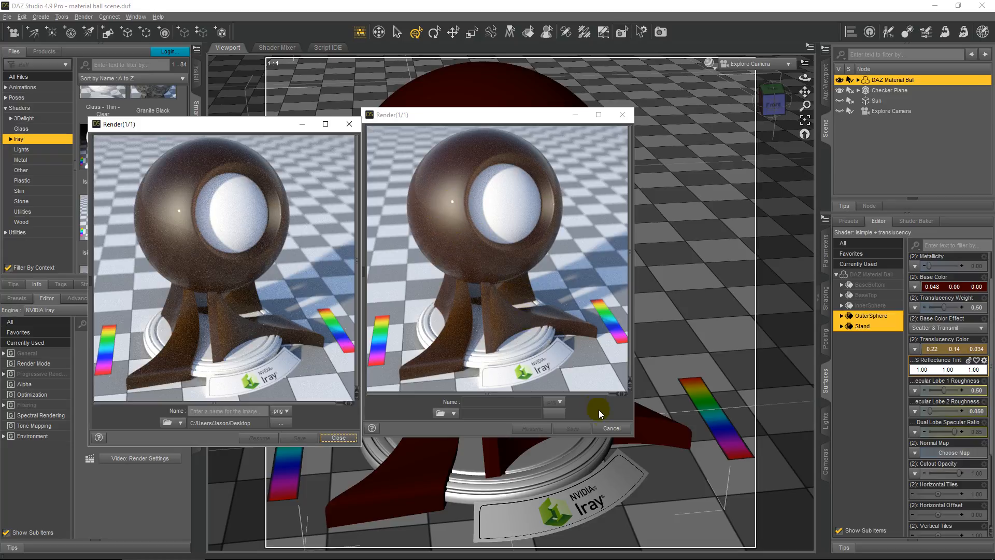
click(611, 428)
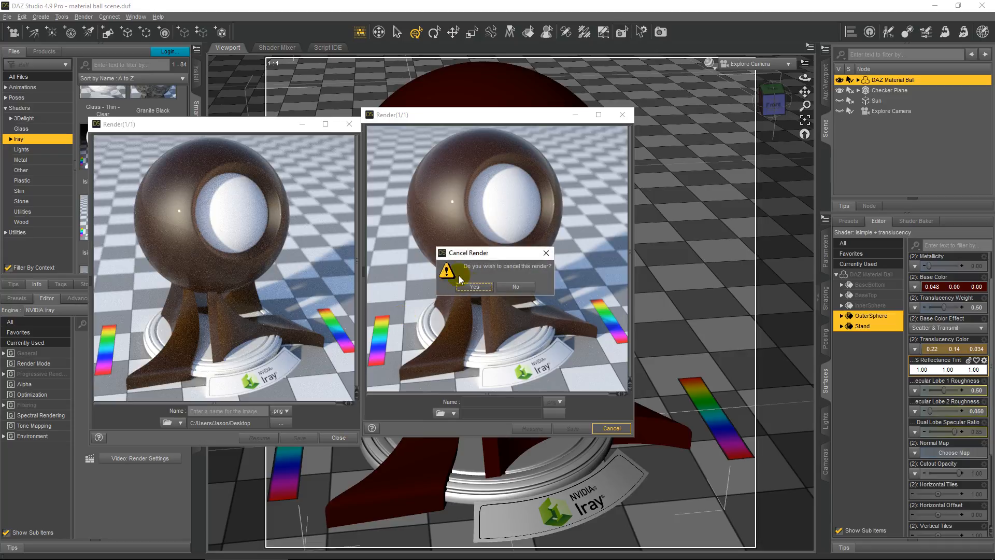
click(469, 287)
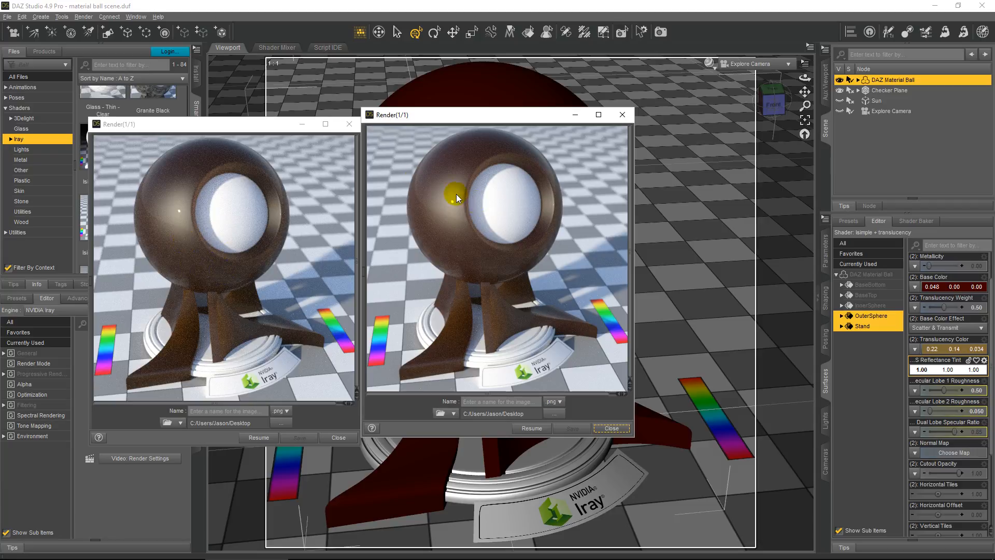
click(349, 124)
click(623, 117)
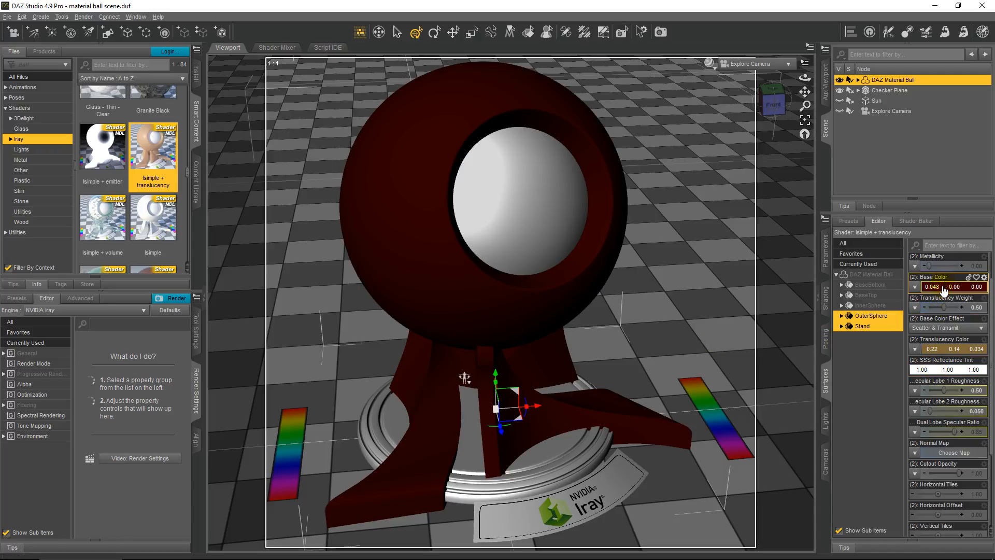
- Raise the Translucency Weight to about 0.76, then render the ball briefly and set the stopped render aside for comparison
mouse_move(944, 308)
mouse_down()
mouse_move(936, 308)
mouse_move(952, 307)
mouse_up()
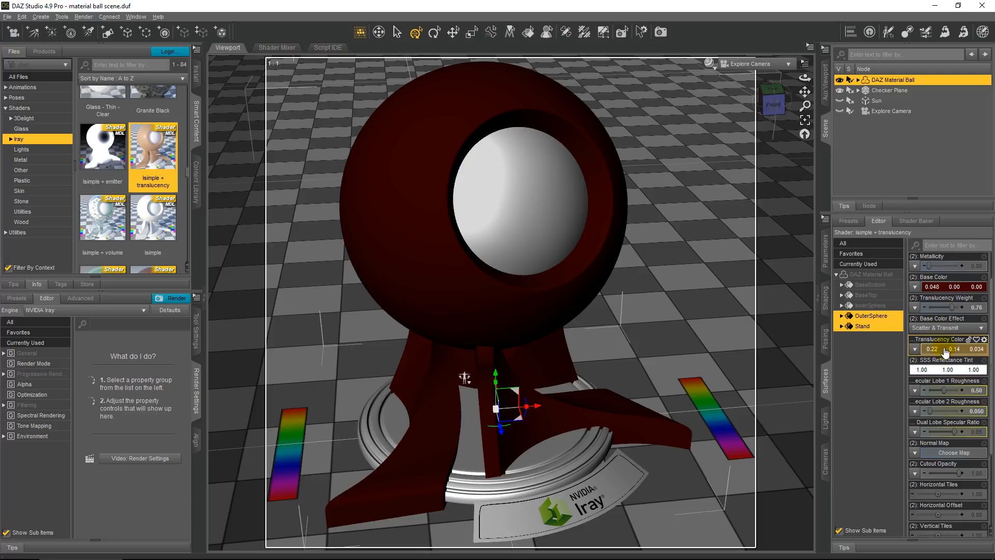
click(656, 36)
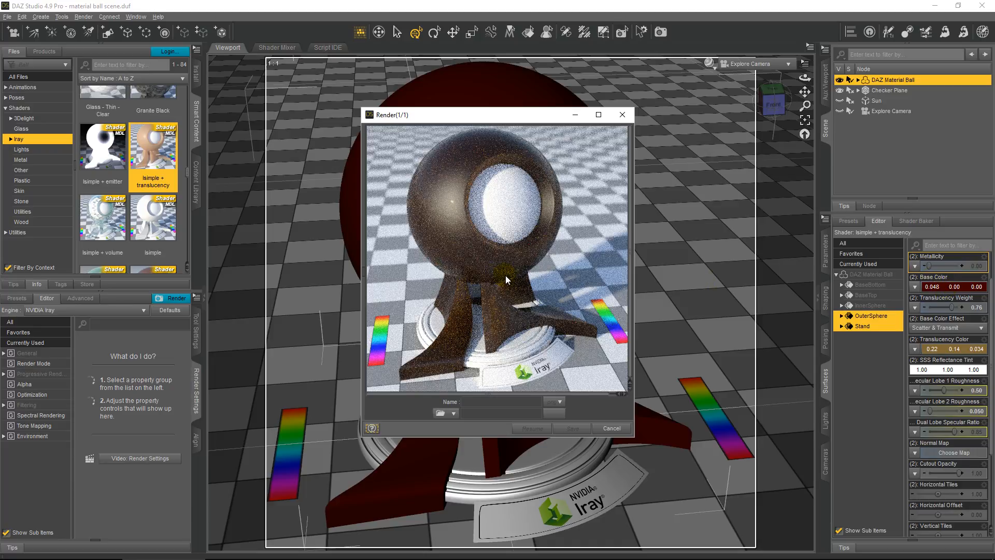
click(612, 429)
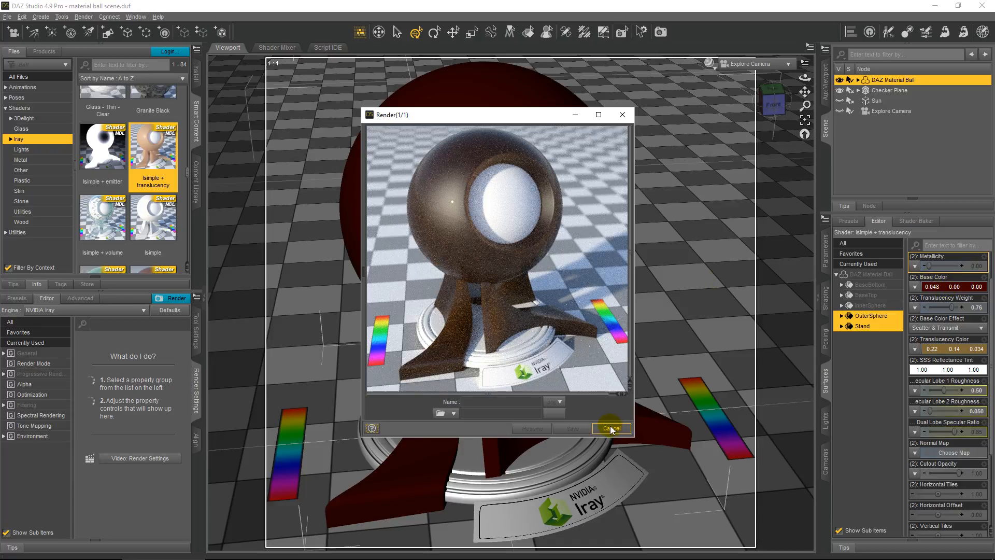
click(474, 287)
drag(494, 116, 239, 115)
drag(440, 125, 158, 120)
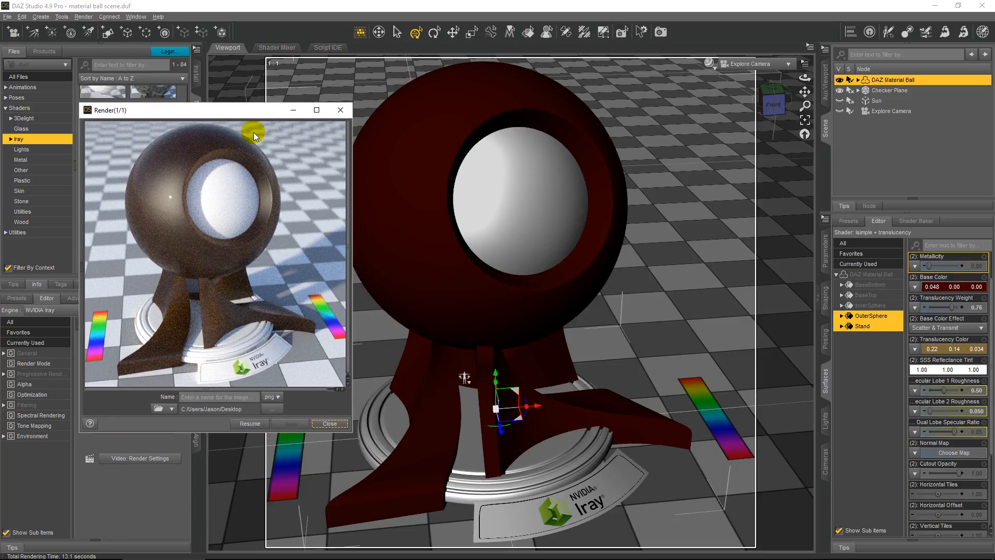
- Set the Base Color Effect to Scatter & Transmit Intensity and render the ball to compare it beside the previous render
click(940, 329)
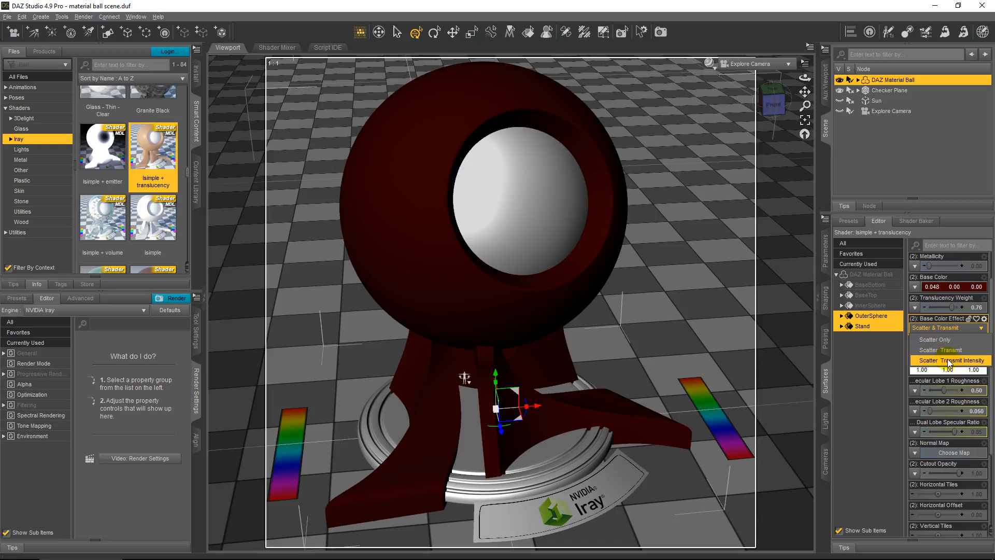
click(949, 359)
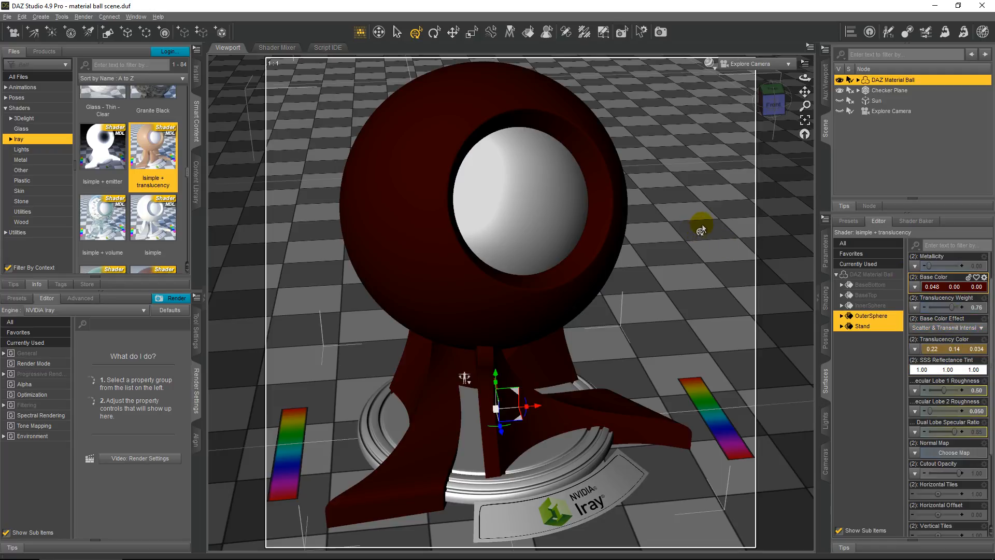
click(660, 33)
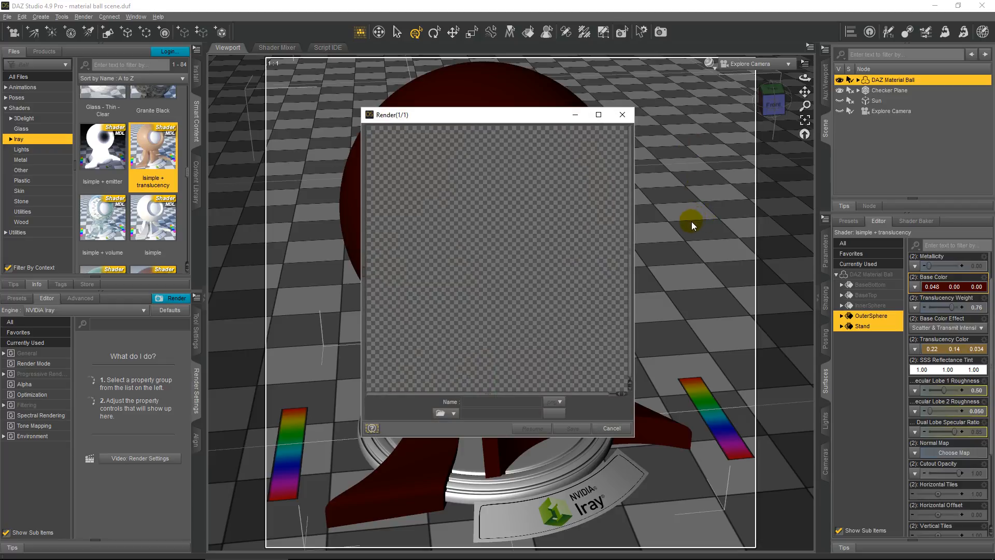
click(184, 552)
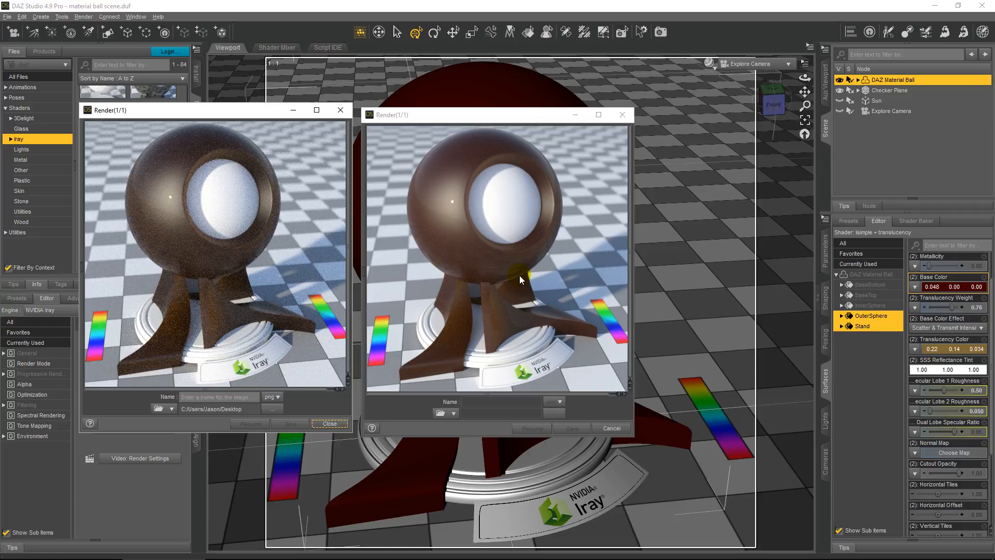
click(610, 427)
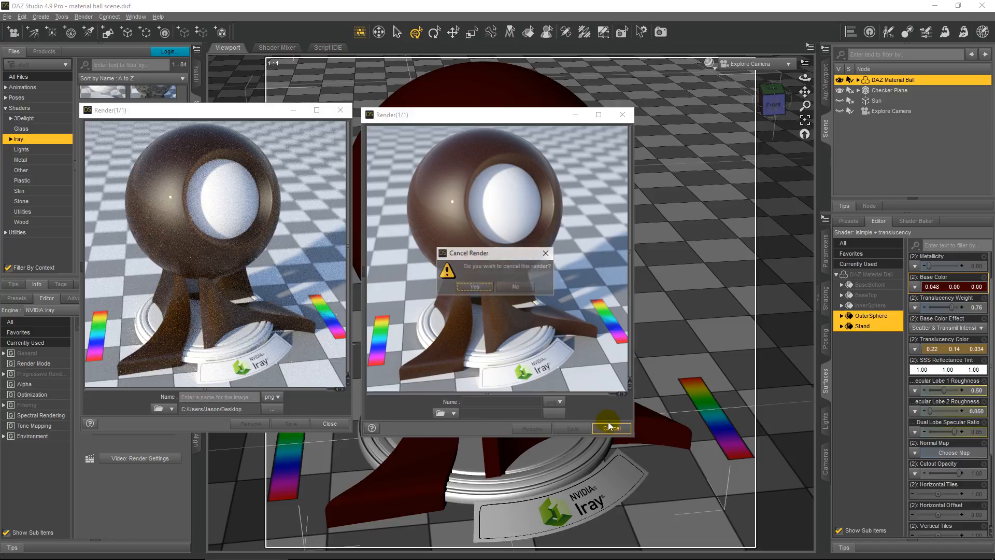
click(474, 287)
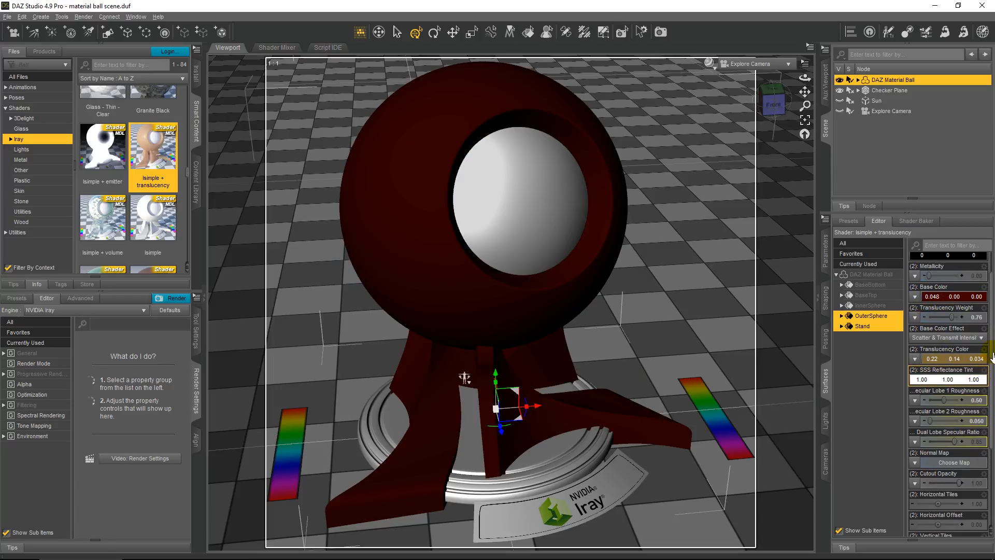
scroll(990, 358, up, 3)
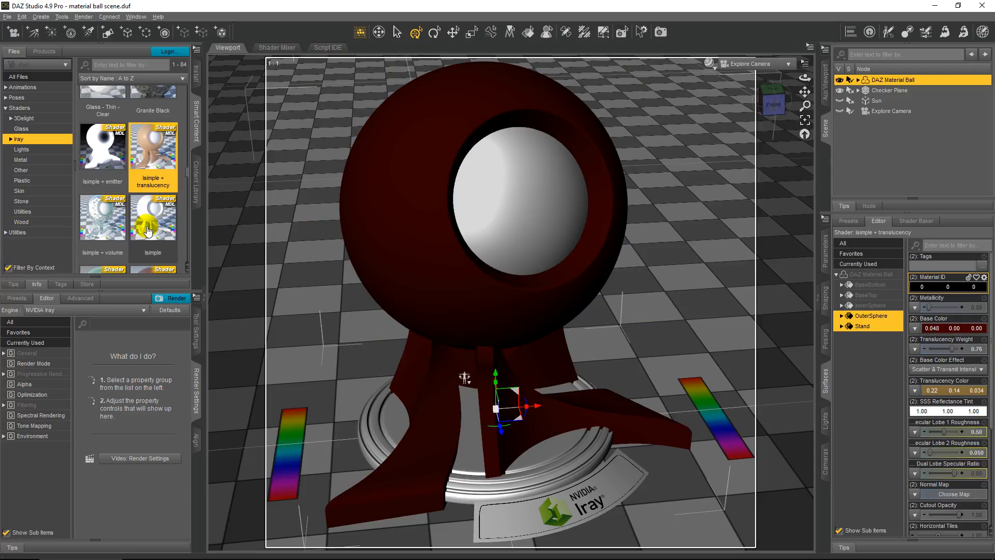
drag(102, 218, 665, 185)
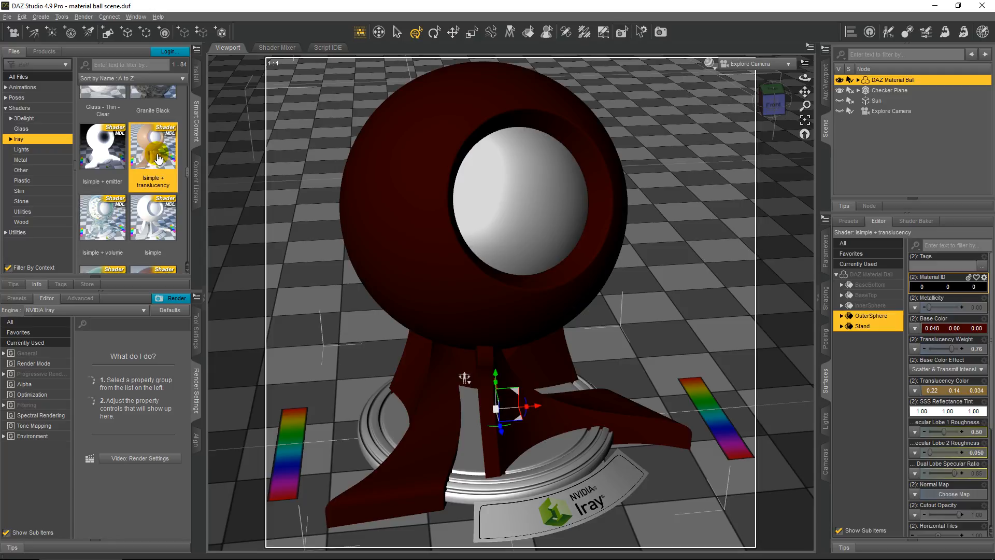
drag(158, 158, 696, 209)
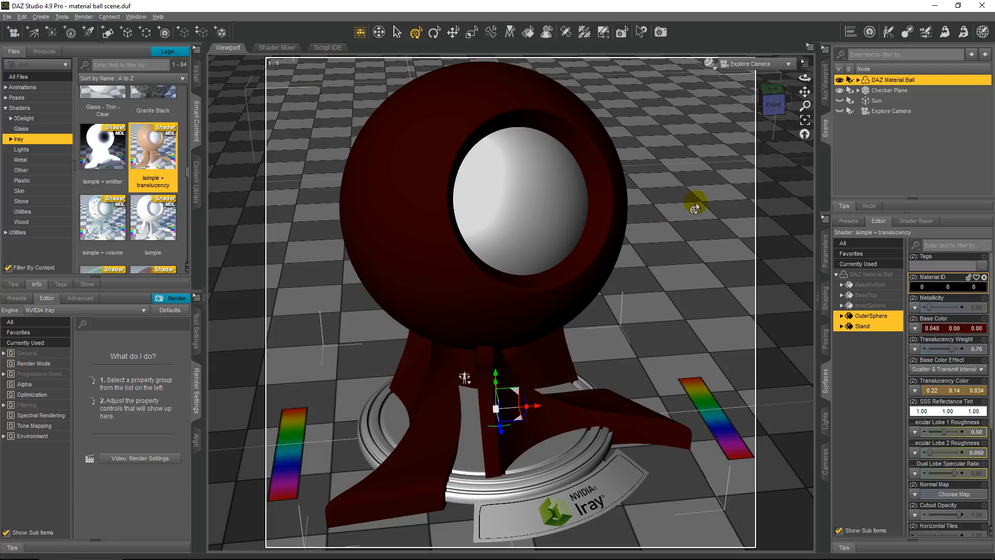